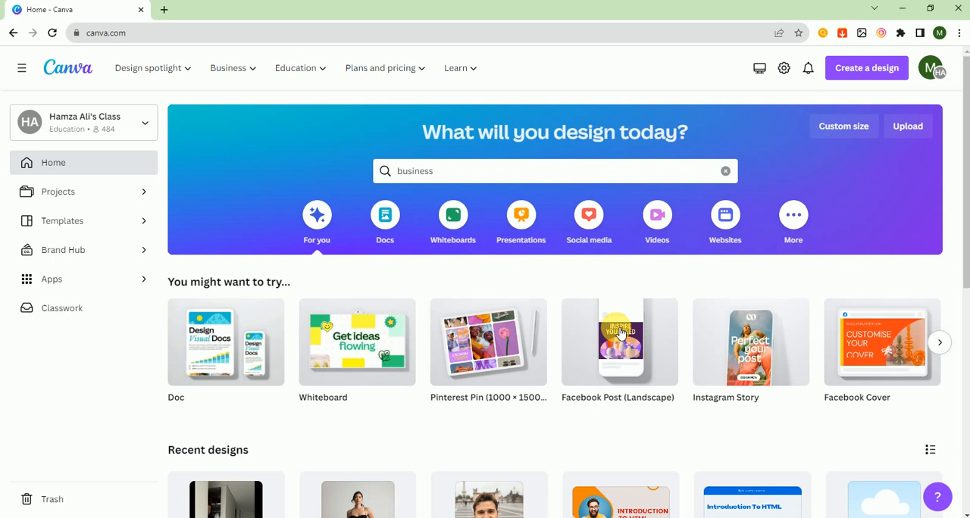
# Step: Search the templates for "business" and choose the suggested "business card" search
pyautogui.rightClick(620, 332)
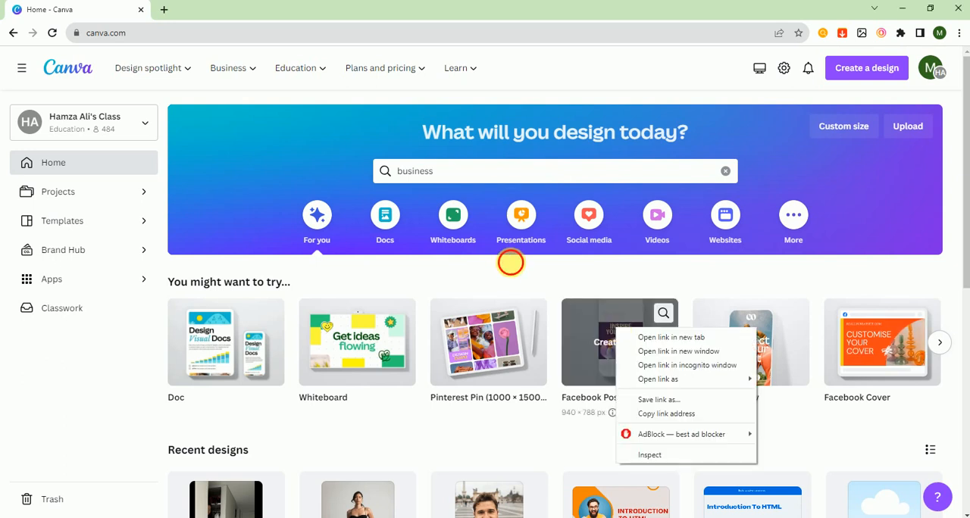
pyautogui.click(510, 261)
pyautogui.click(450, 173)
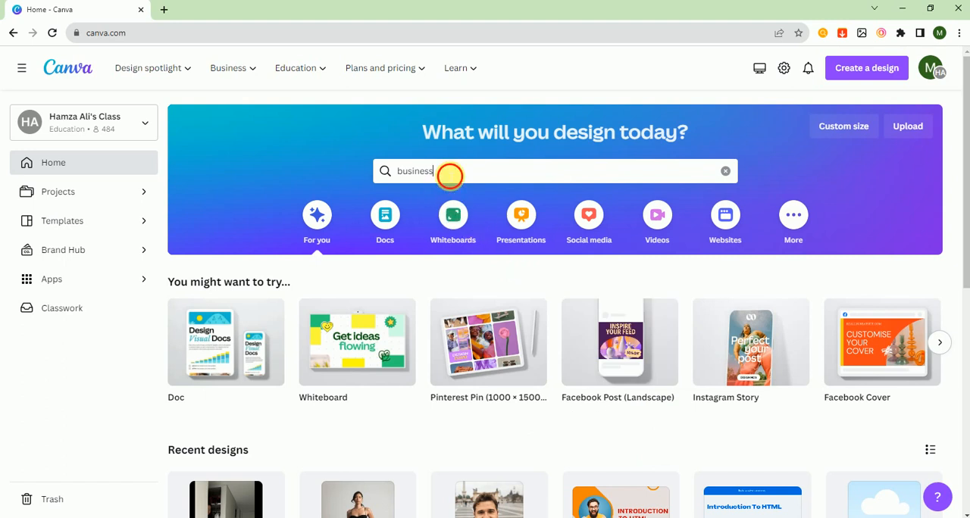
pyautogui.press('BackSpace')
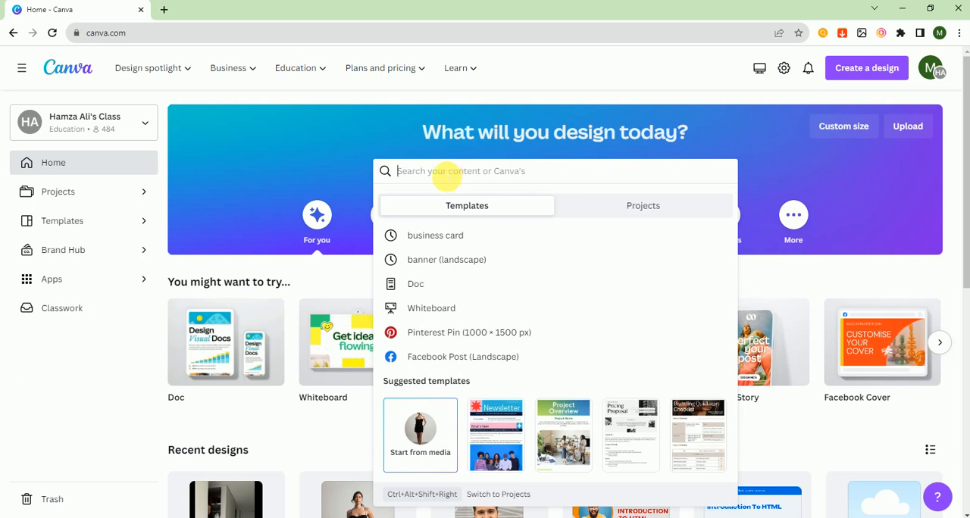
pyautogui.write('busi')
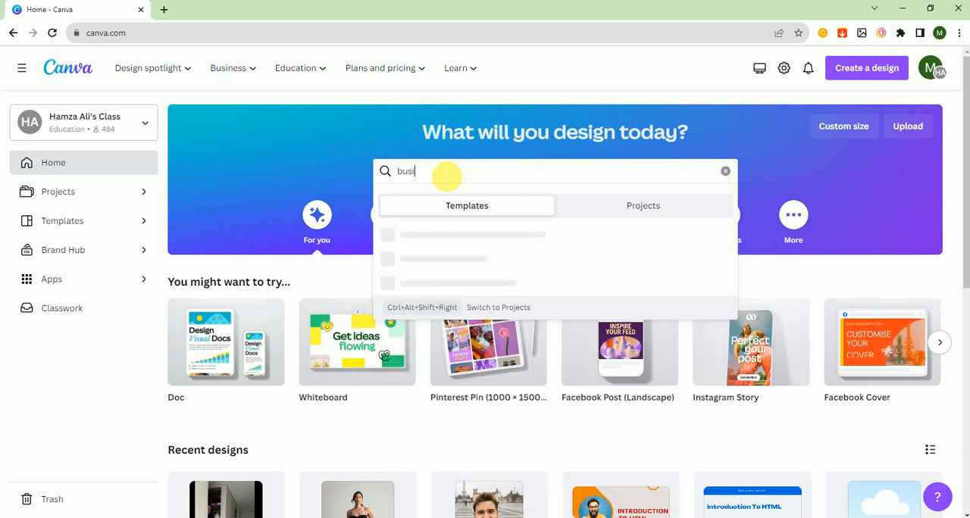
pyautogui.write('ness')
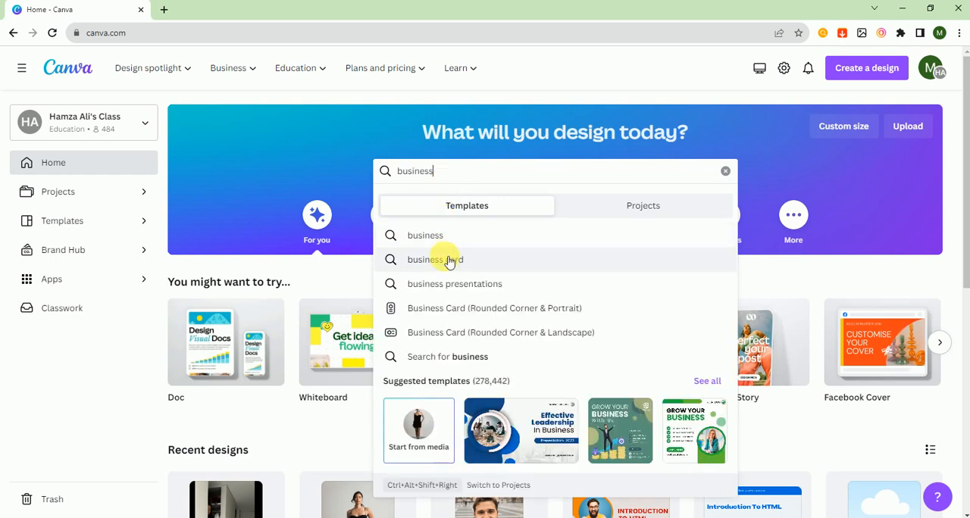
pyautogui.click(447, 256)
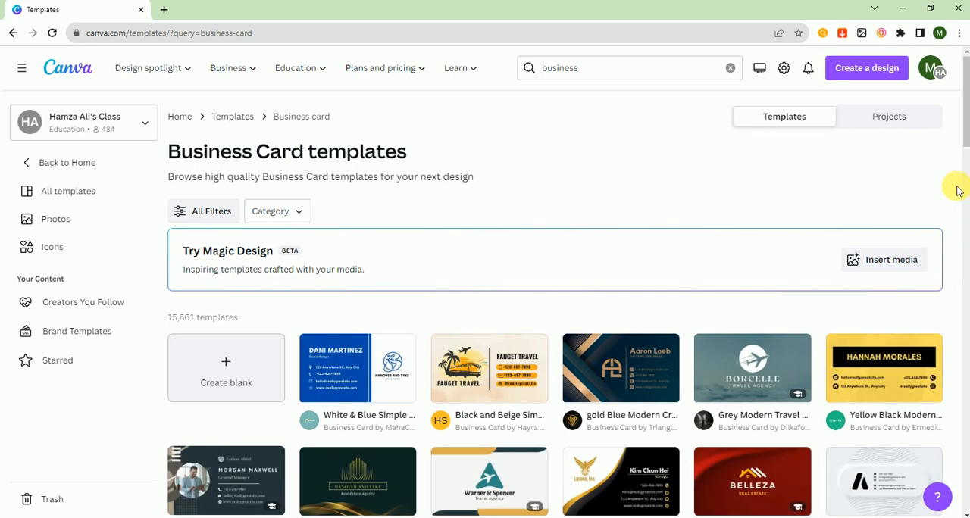
# Step: Create a blank business card design from the business card templates page
pyautogui.scroll(-3, 485, 303)
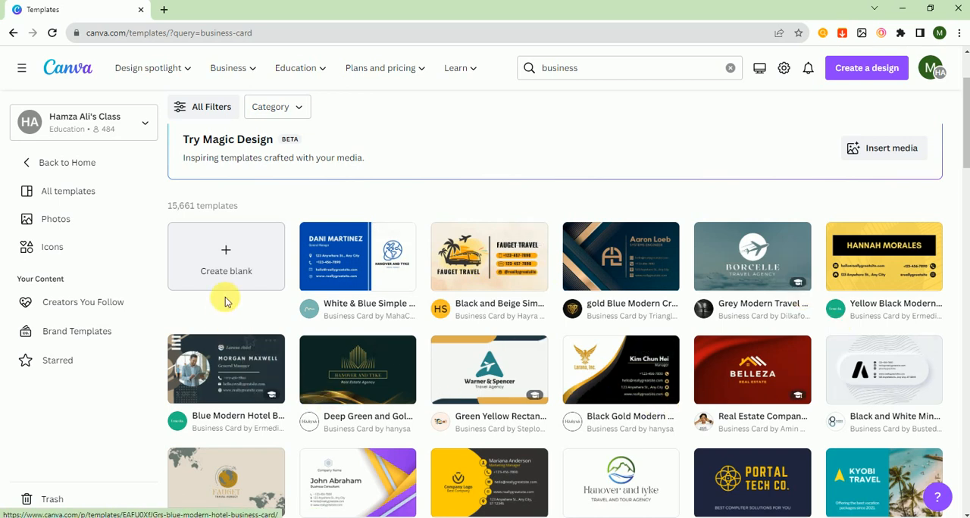
pyautogui.click(238, 269)
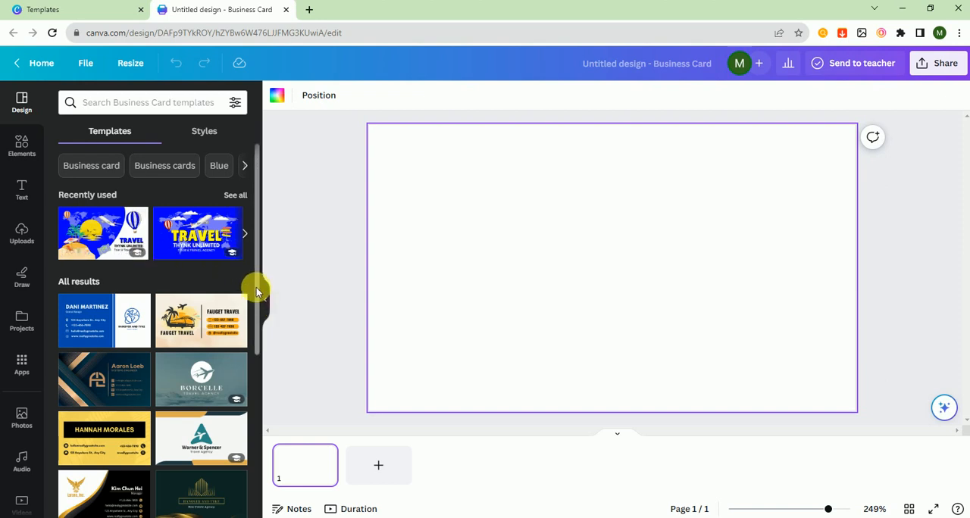
# Step: Search the business card templates for "food"
pyautogui.scroll(-1, 258, 328)
pyautogui.moveTo(258, 327); pyautogui.dragTo(255, 245)
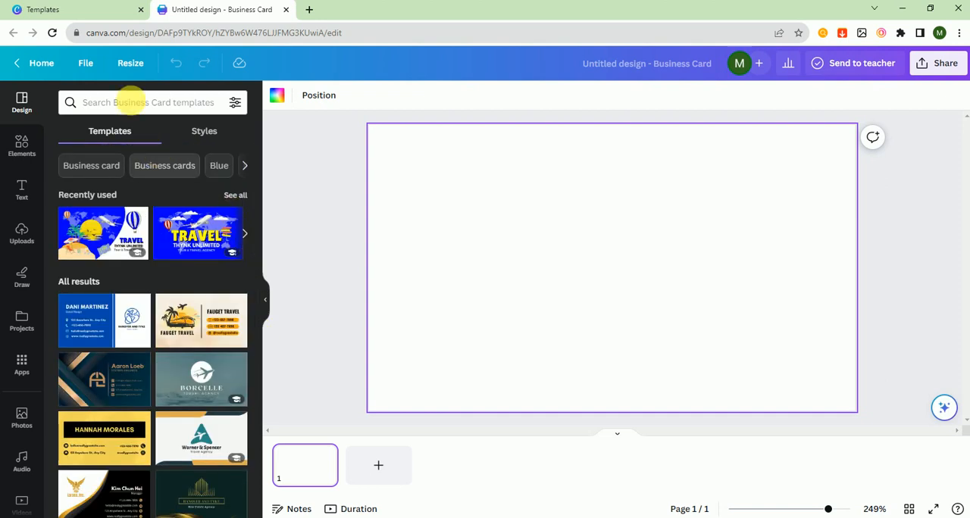
pyautogui.click(134, 103)
pyautogui.write('food')
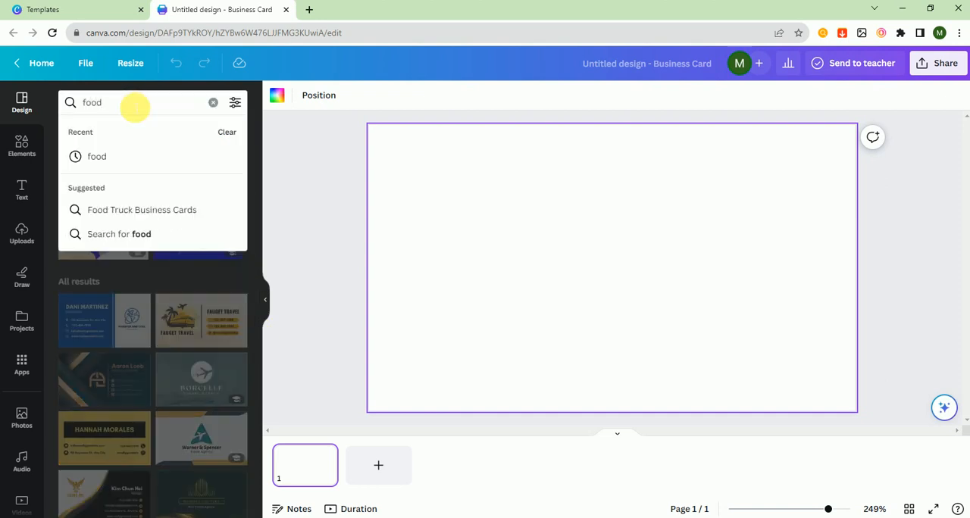
pyautogui.press('Return')
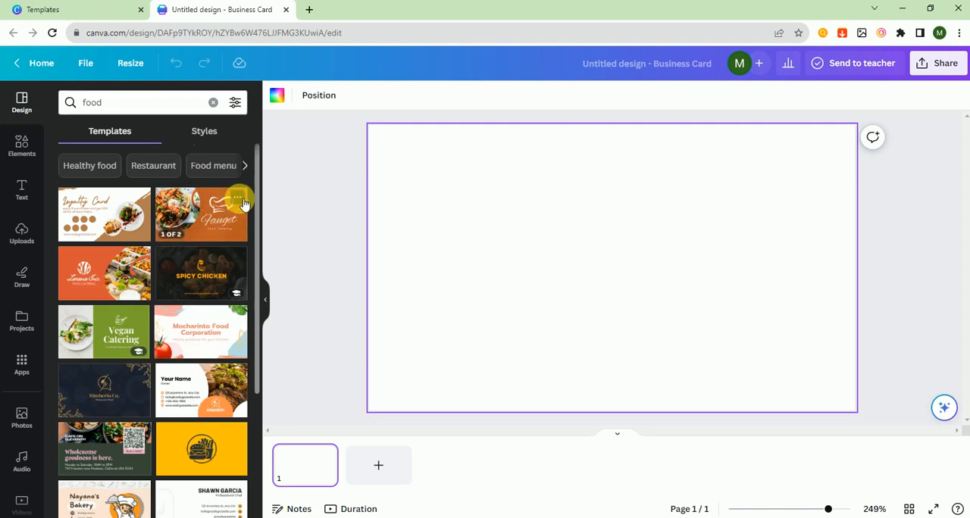
# Step: Apply the front side (logo page) of the Beige Minimal Aesthetic Bakery Business Card template to page 1
pyautogui.scroll(-4, 256, 315)
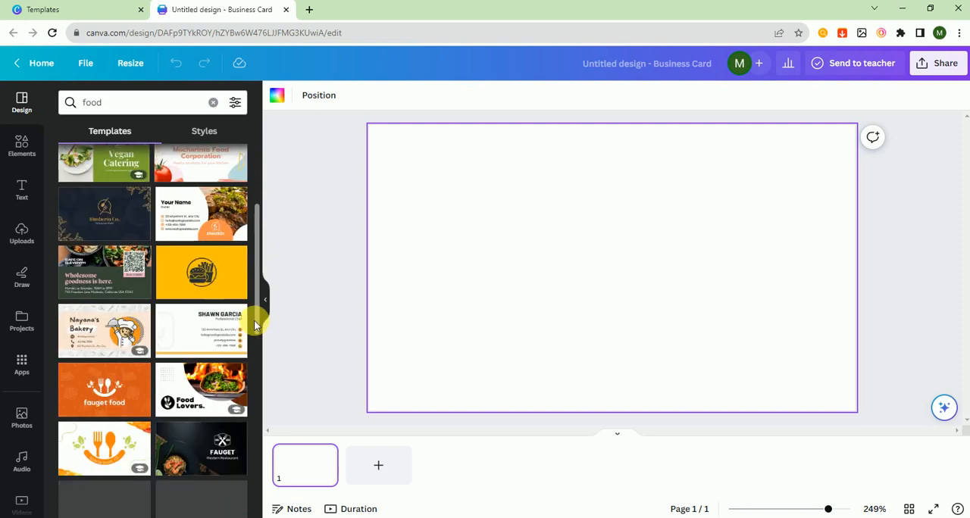
pyautogui.moveTo(251, 353); pyautogui.dragTo(250, 404)
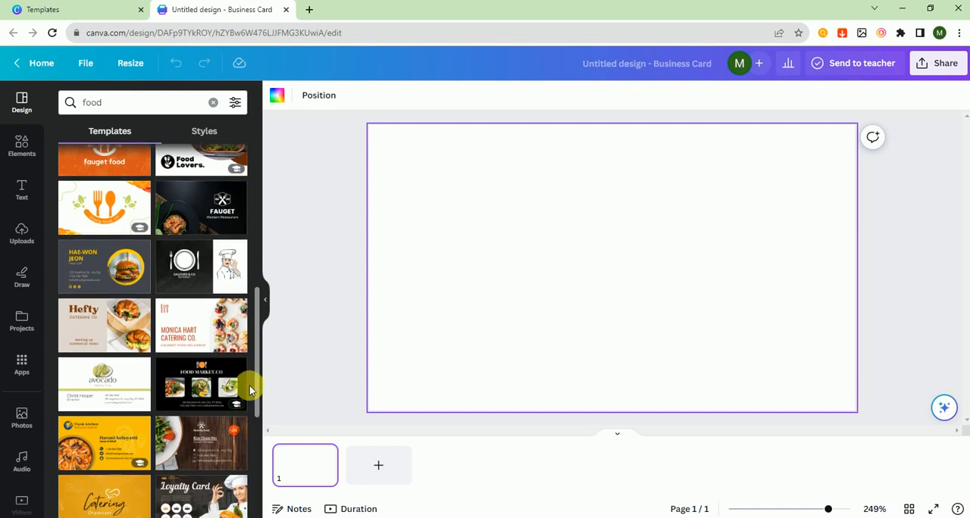
pyautogui.moveTo(254, 370); pyautogui.dragTo(253, 451)
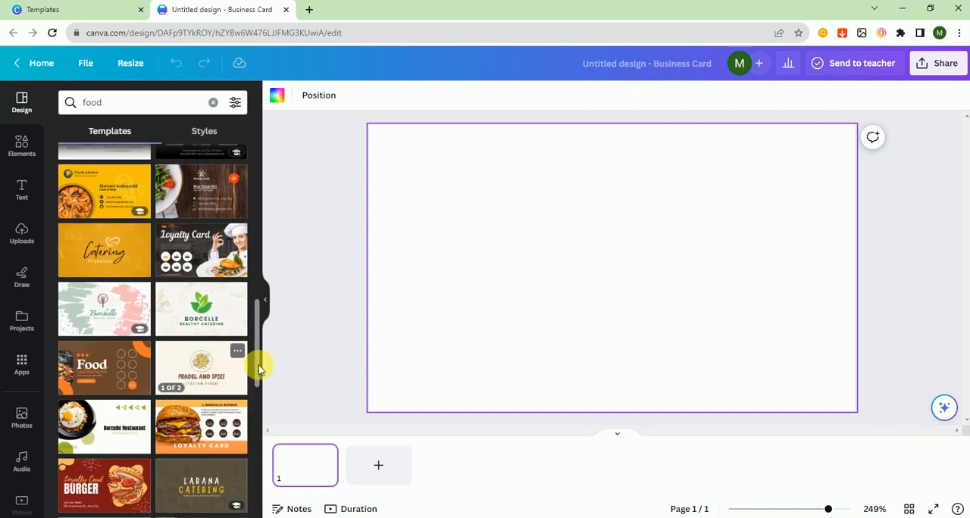
pyautogui.moveTo(259, 371); pyautogui.dragTo(256, 476)
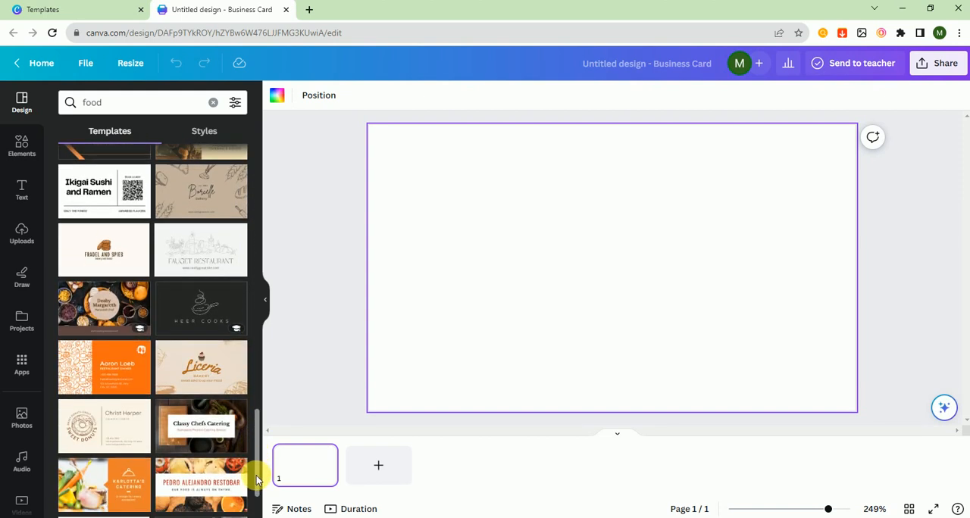
pyautogui.click(206, 357)
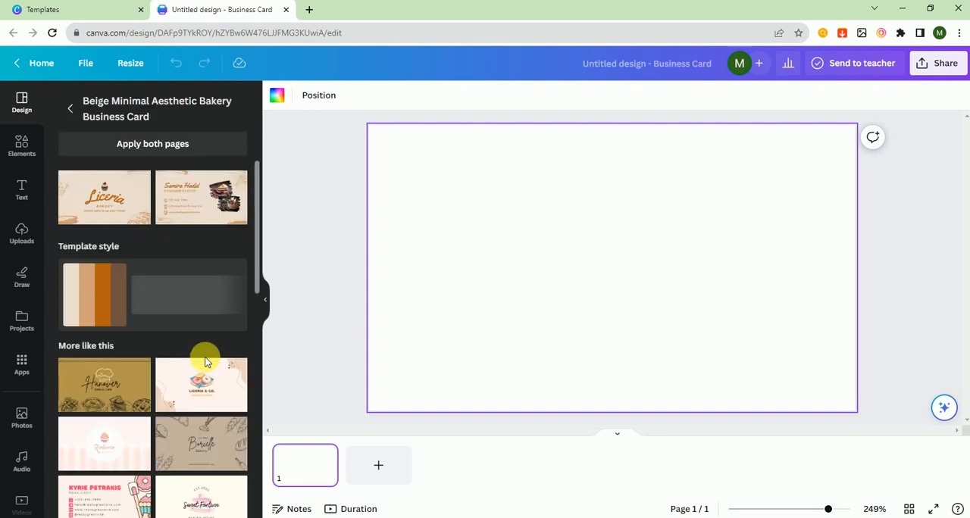
pyautogui.click(127, 211)
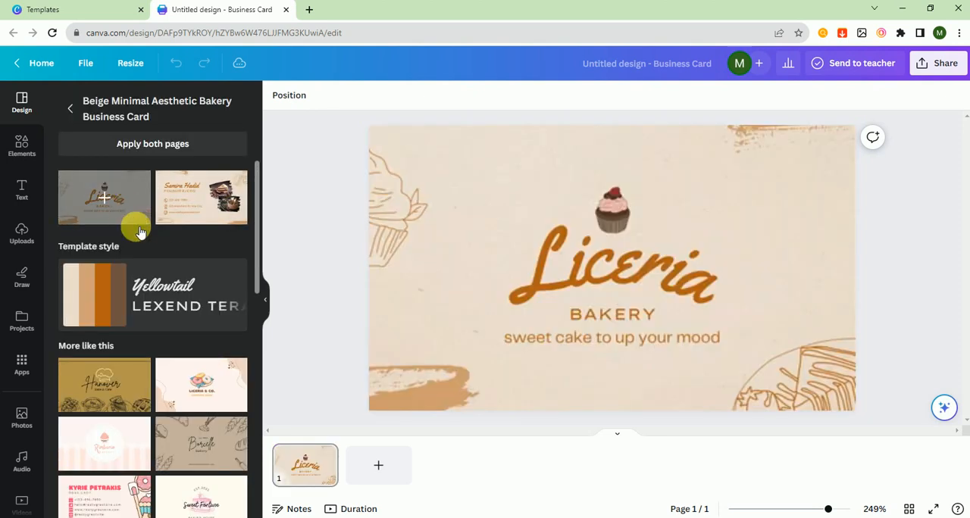
# Step: Add a second page and apply the bakery template's contact details side to it
pyautogui.click(365, 466)
pyautogui.click(205, 191)
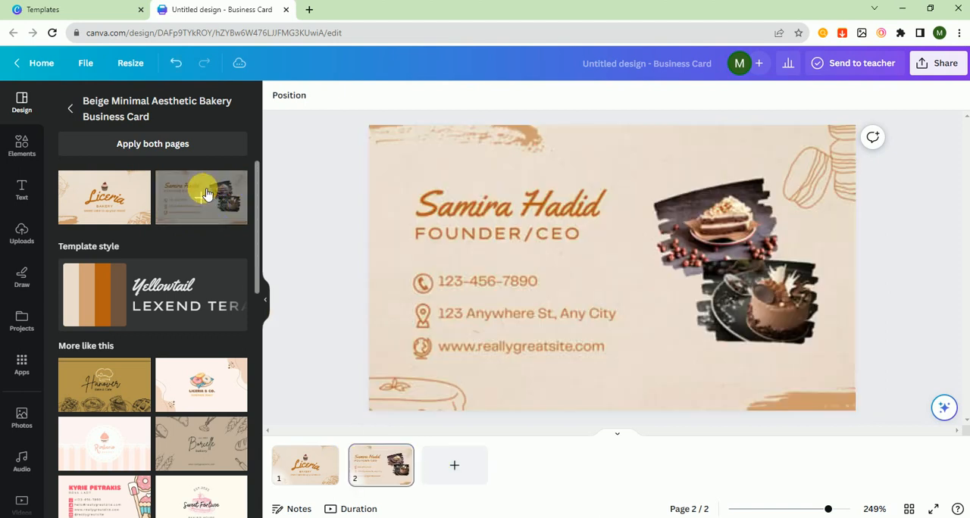
pyautogui.click(315, 477)
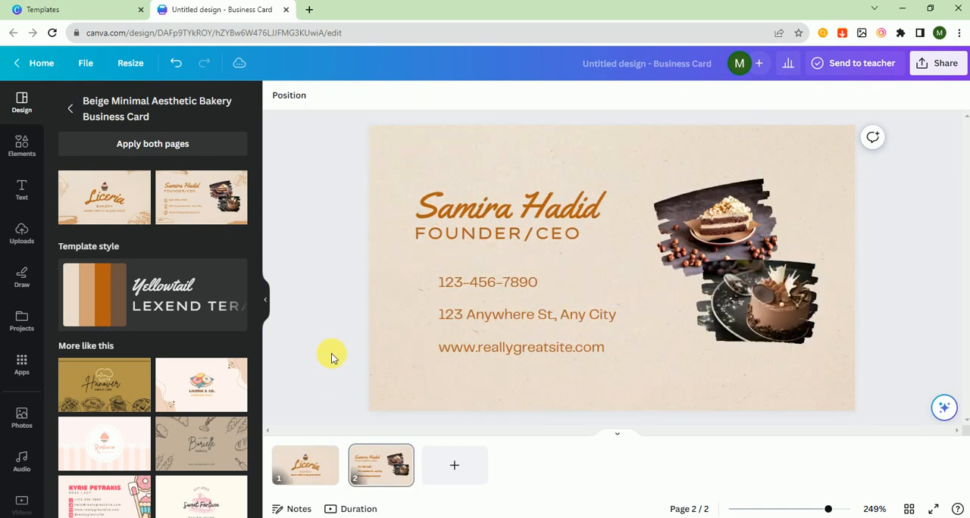
# Step: Search the stock photos for "pizza" and replace both cake photos on page 2 with pizza photos
pyautogui.click(22, 426)
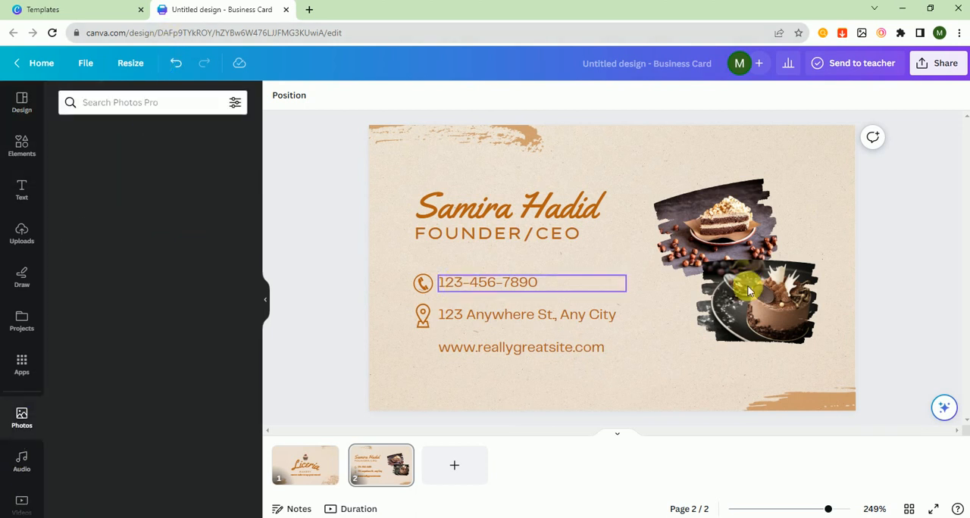
pyautogui.click(173, 106)
pyautogui.write('pizza')
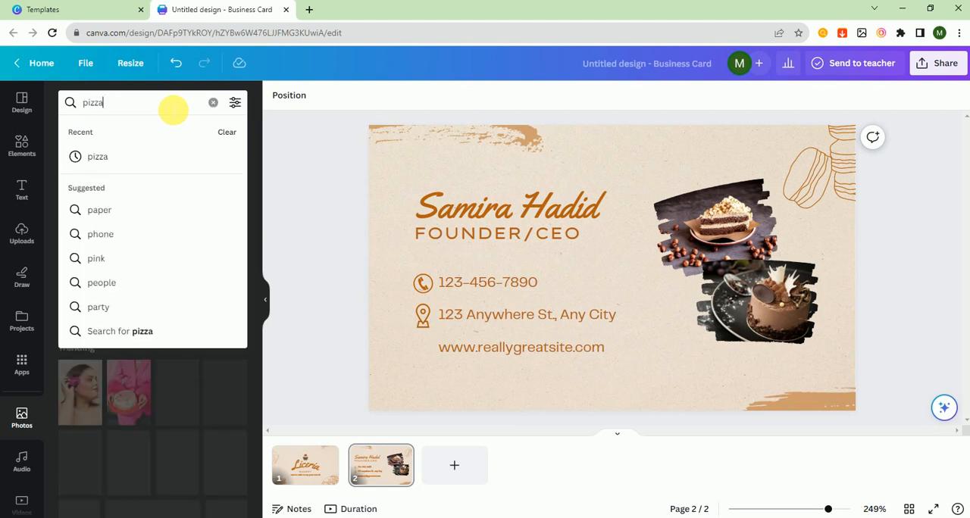
pyautogui.press('Return')
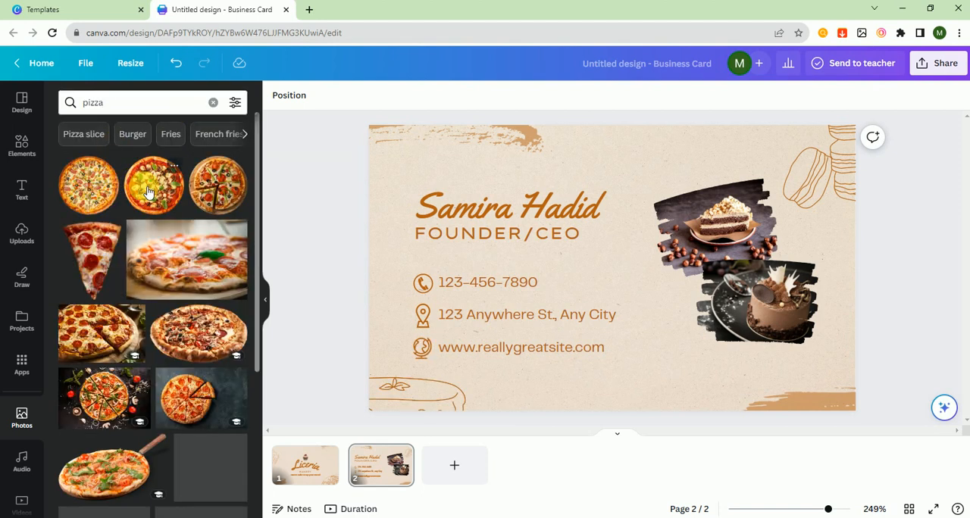
pyautogui.moveTo(106, 326); pyautogui.dragTo(357, 222)
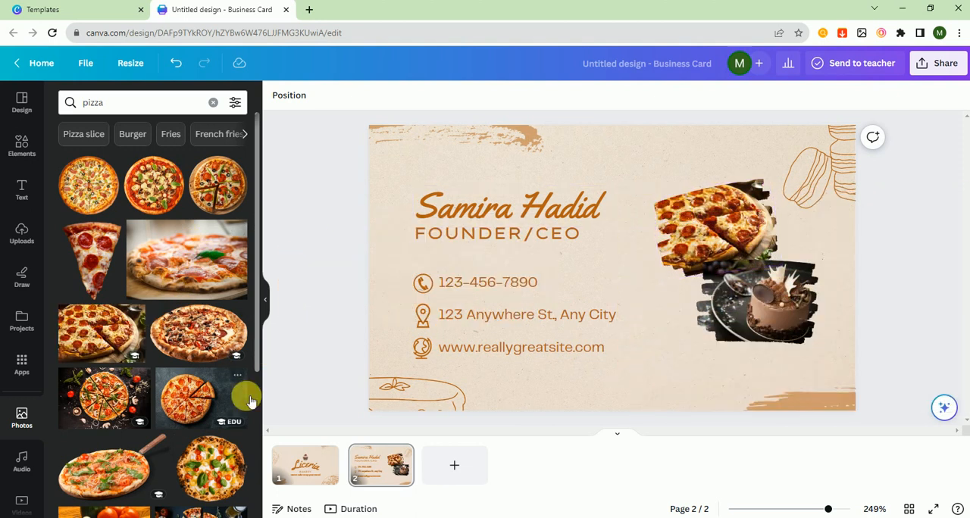
pyautogui.moveTo(119, 413); pyautogui.dragTo(721, 323)
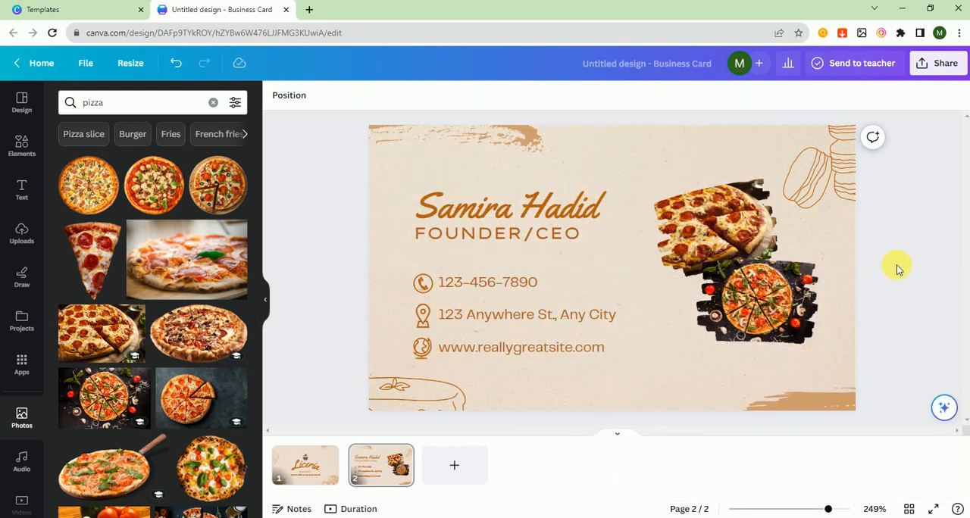
# Step: Change the name heading on page 2 to "Pizza Hut"
pyautogui.doubleClick(501, 200)
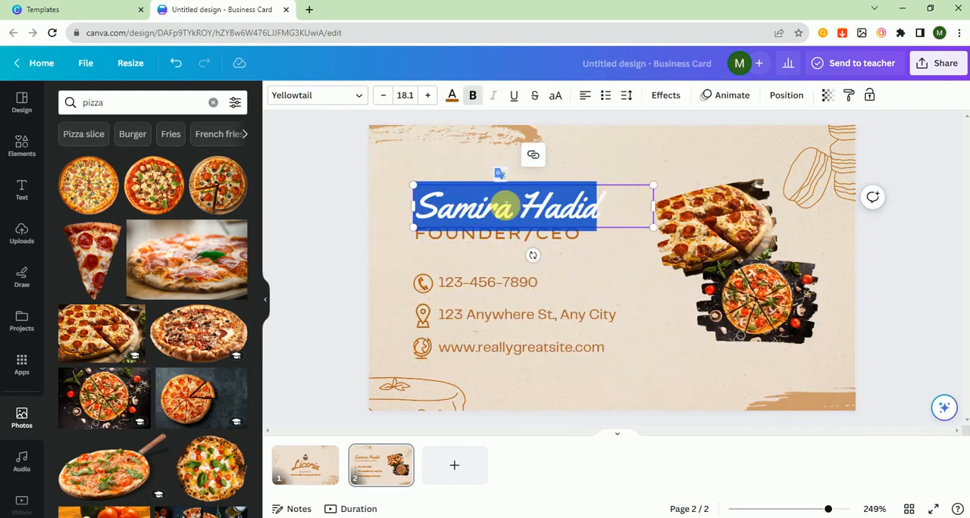
pyautogui.write('P')
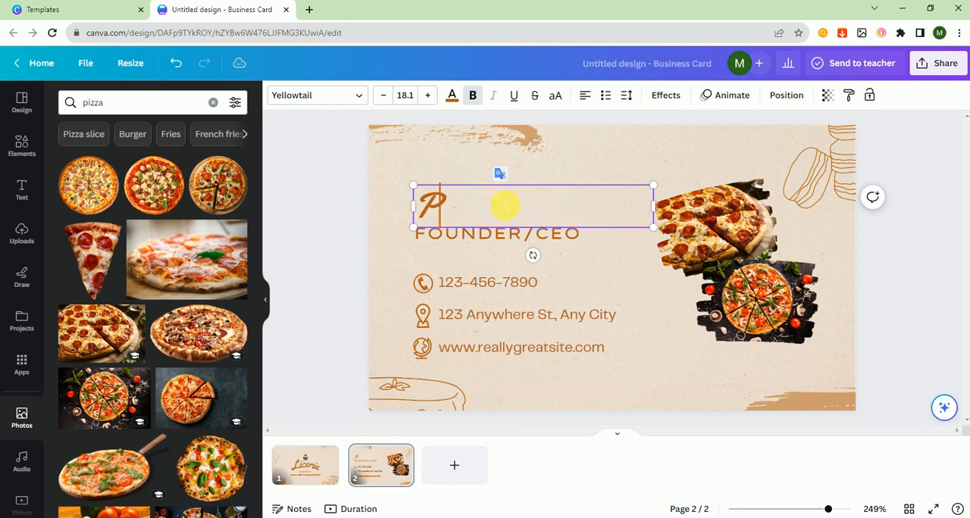
pyautogui.write('izza Hu')
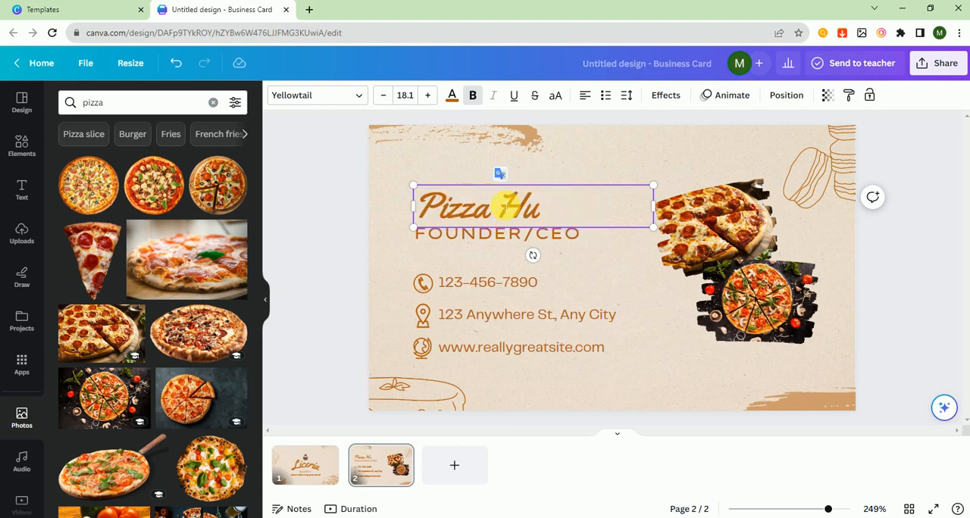
pyautogui.write('t')
# Step: Replace the heading text above FOUNDER/CEO with the founder's full name in capitals
pyautogui.tripleClick(521, 205)
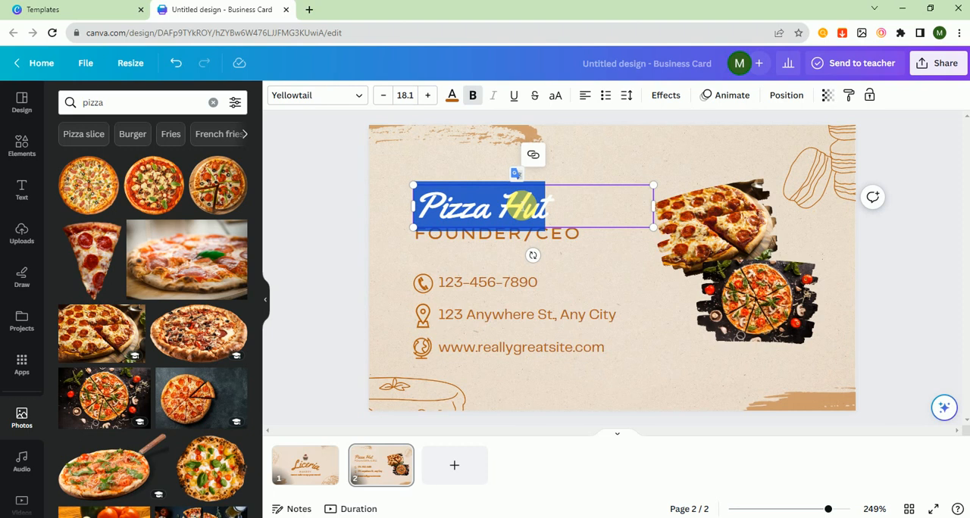
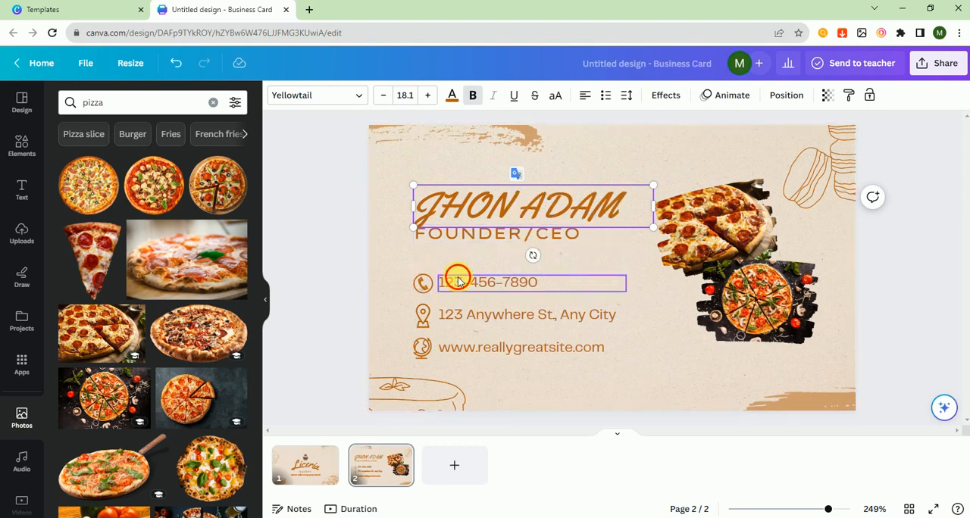
# Step: Replace the placeholder phone number on page 2 with the new contact phone number
pyautogui.doubleClick(458, 282)
pyautogui.click(540, 283)
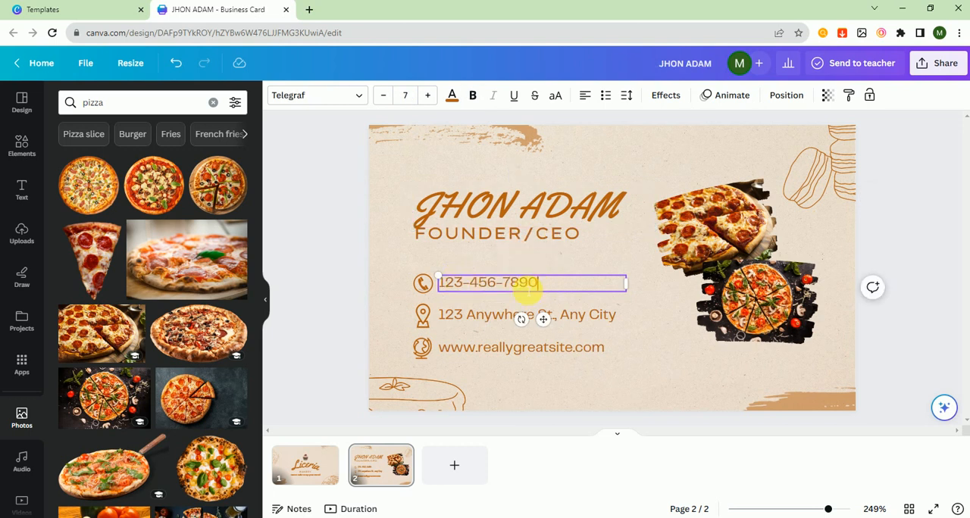
pyautogui.moveTo(528, 289); pyautogui.dragTo(447, 288)
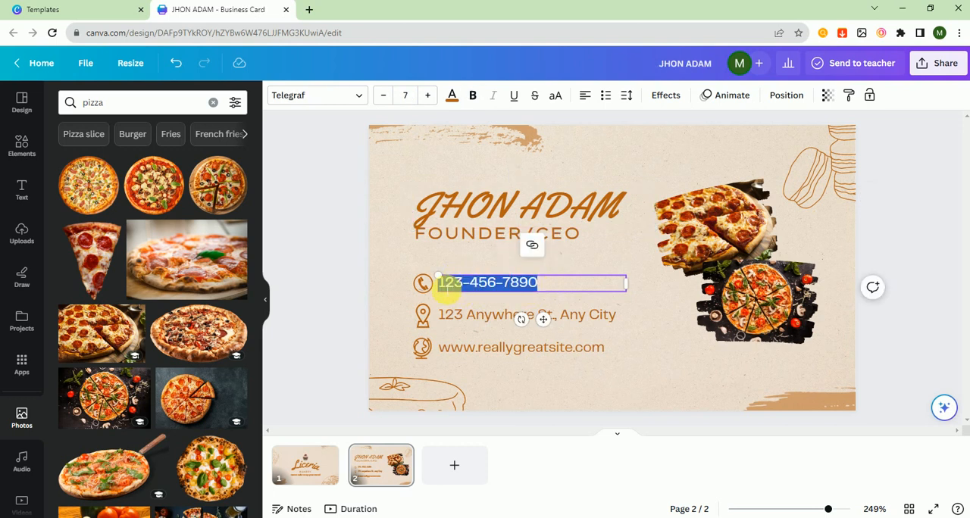
pyautogui.write('987')
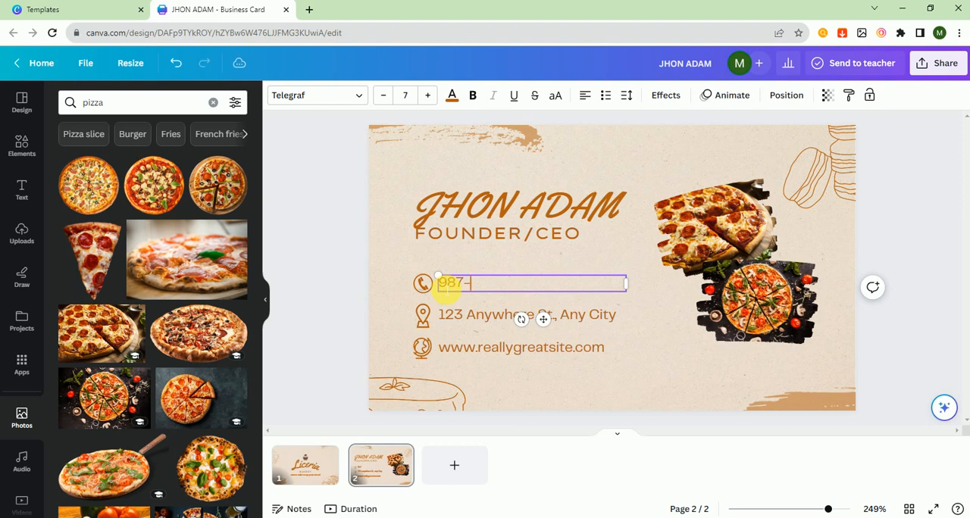
pyautogui.write('-654-321')
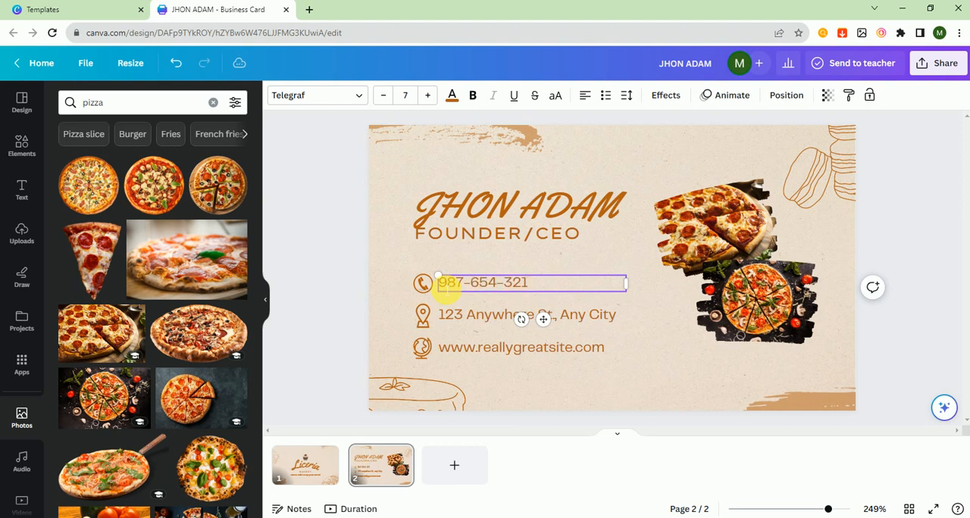
pyautogui.click(459, 314)
pyautogui.doubleClick(516, 351)
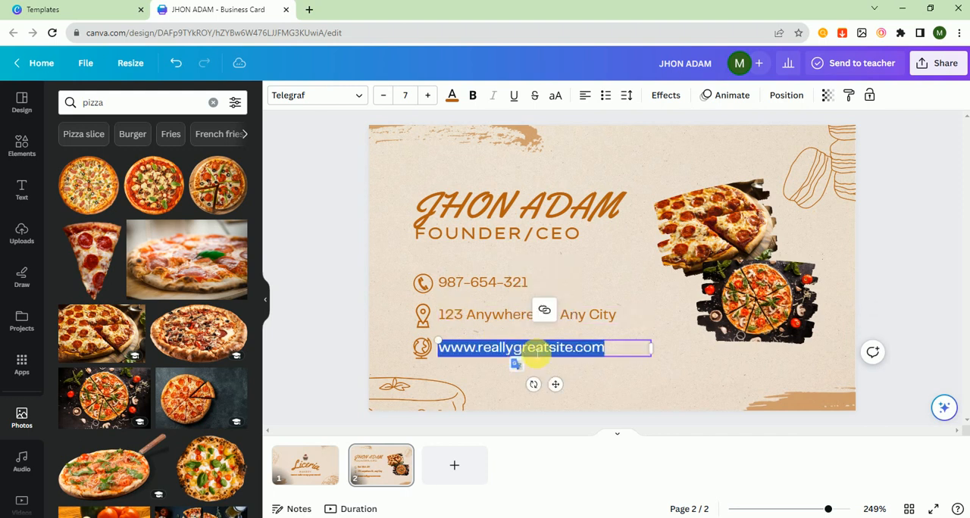
pyautogui.moveTo(574, 356); pyautogui.dragTo(481, 358)
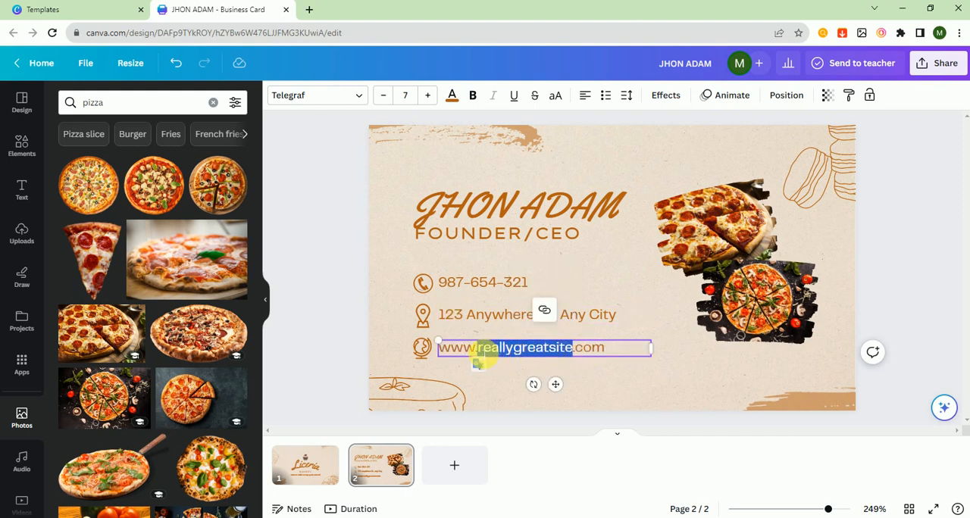
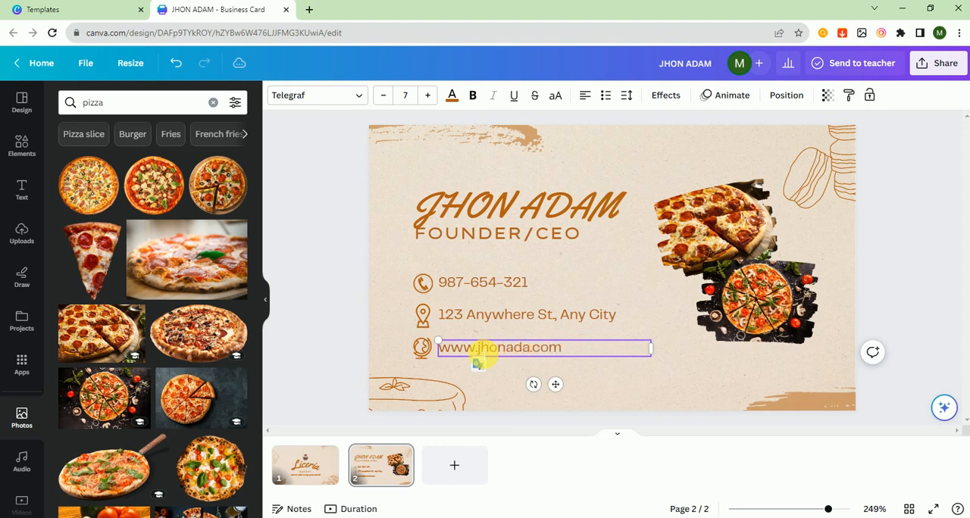
pyautogui.click(687, 353)
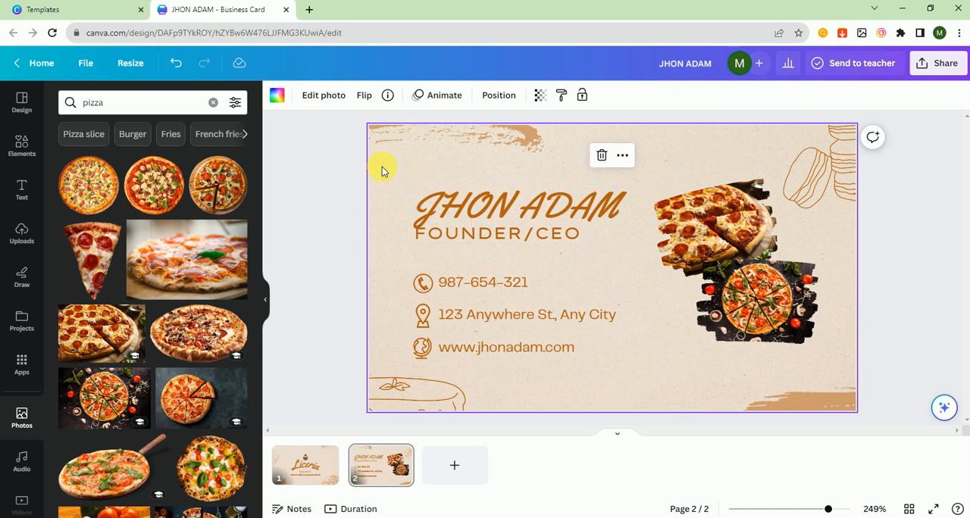
# Step: Apply the bakery template's style to page 2 and shuffle its colours
pyautogui.click(20, 104)
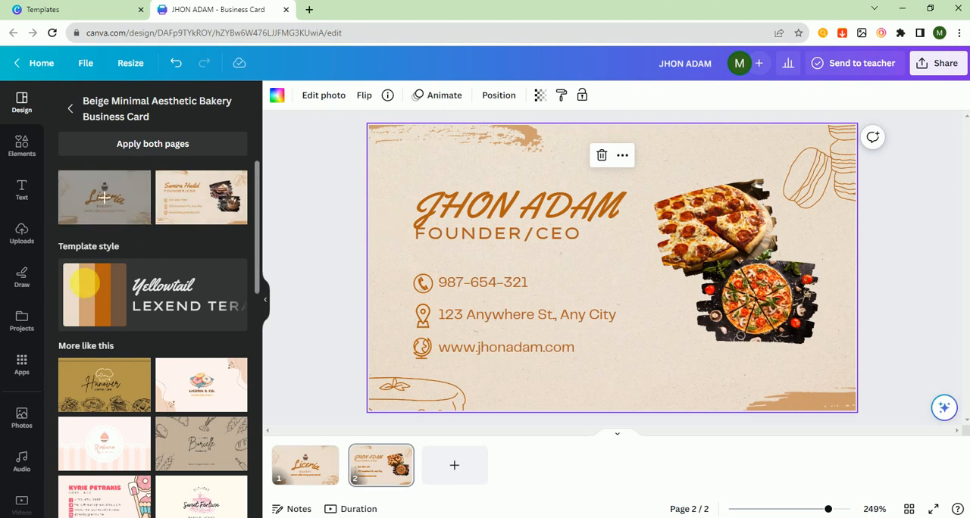
pyautogui.click(84, 295)
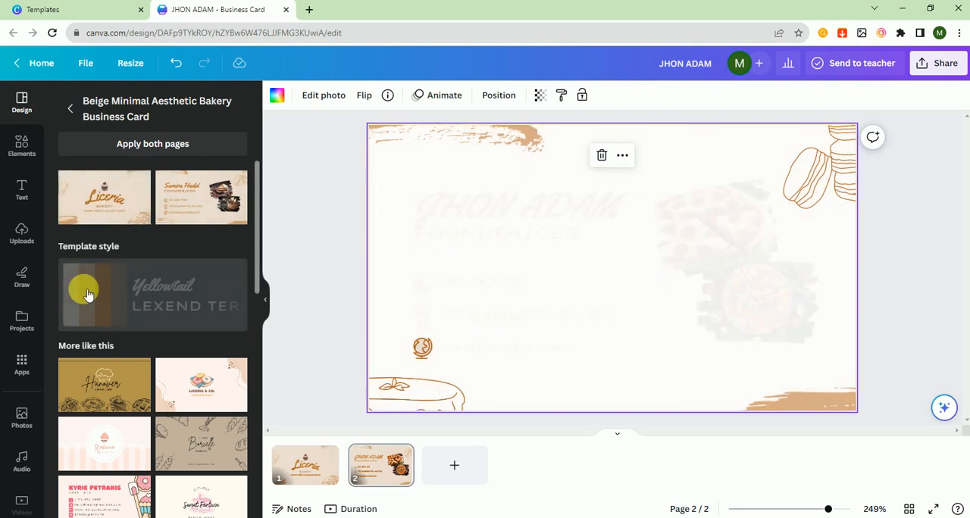
pyautogui.click(86, 295)
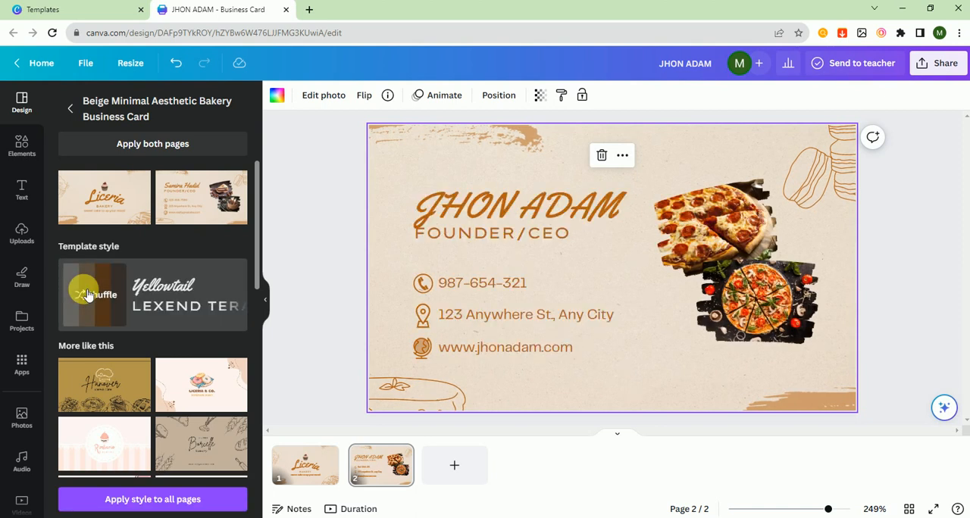
pyautogui.click(85, 296)
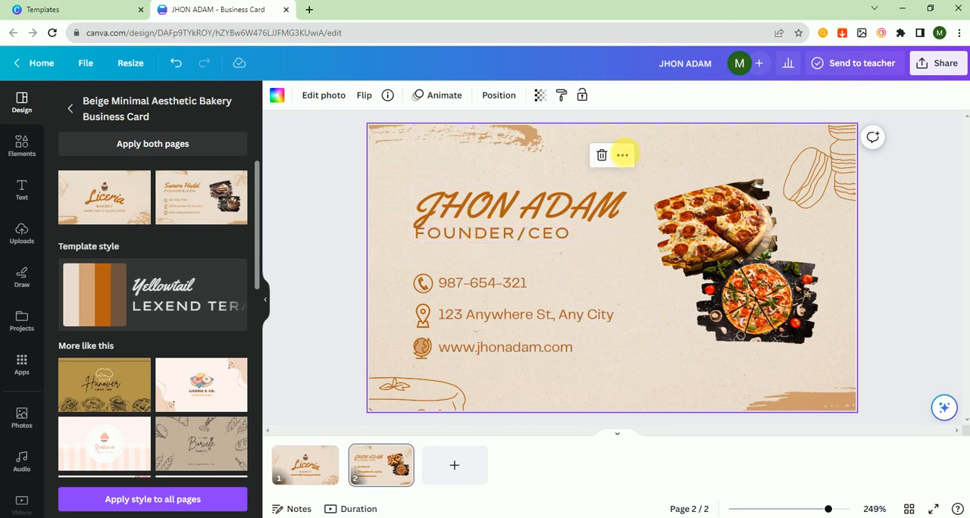
# Step: Try the dark red photo colour and #b46013 as page 2's background, and set it to white (#ffffff)
pyautogui.click(286, 99)
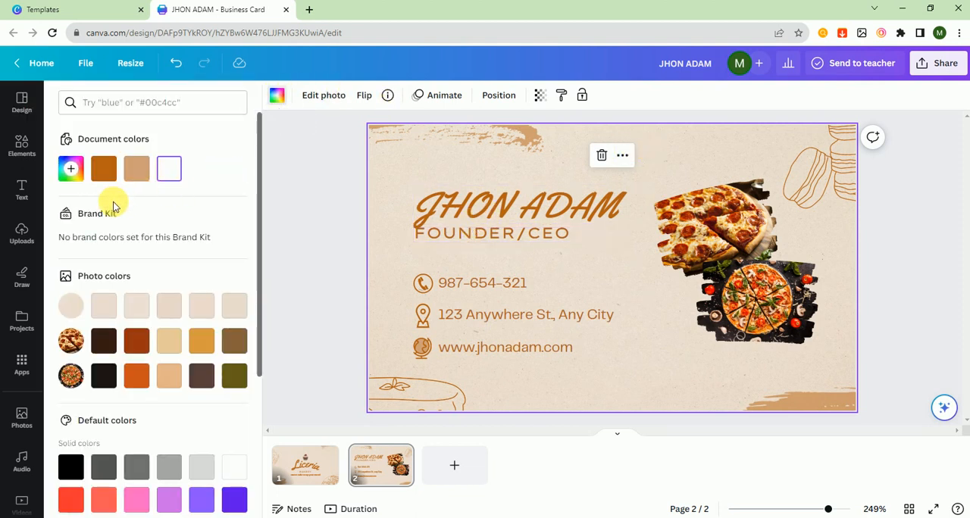
pyautogui.click(136, 337)
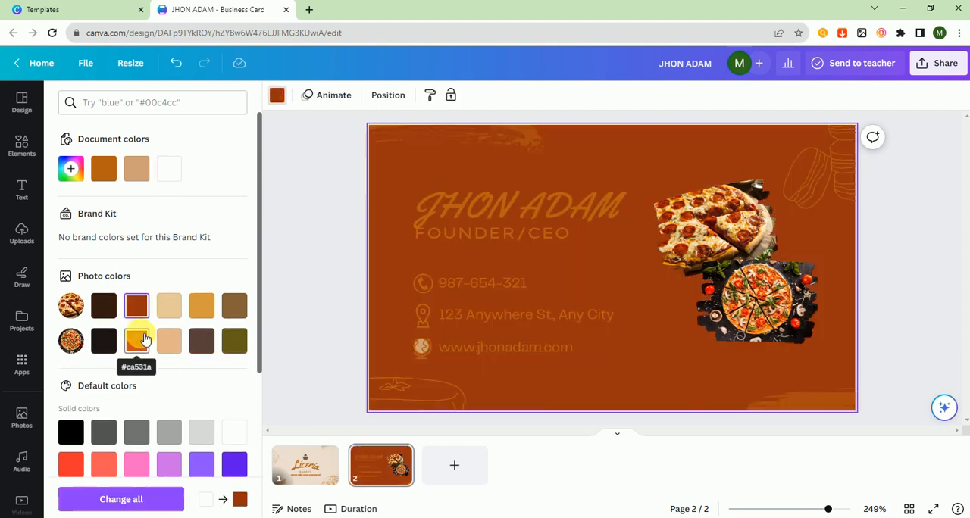
pyautogui.click(105, 170)
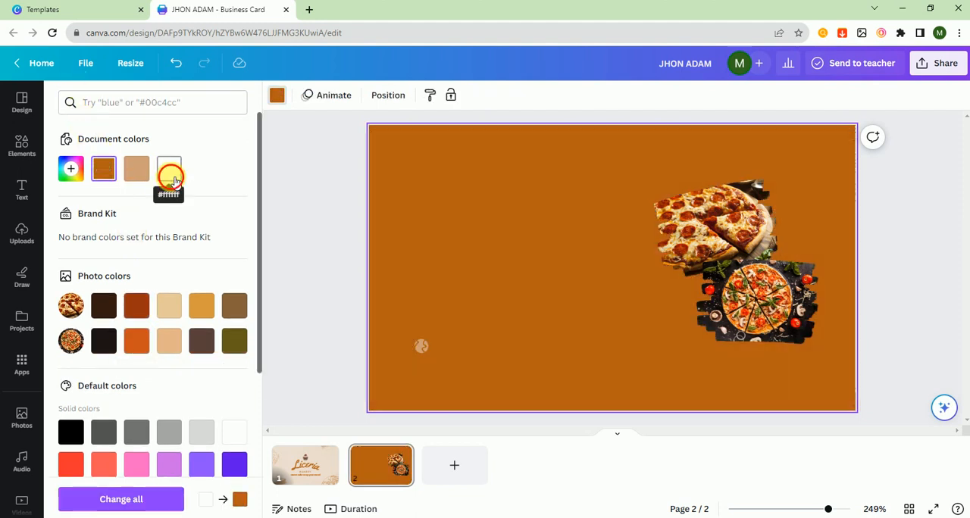
pyautogui.click(170, 174)
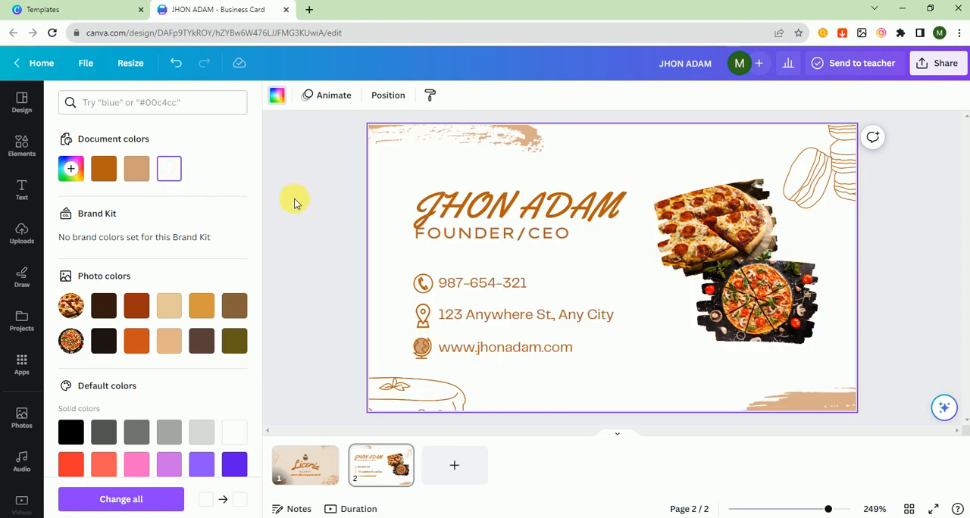
pyautogui.click(296, 203)
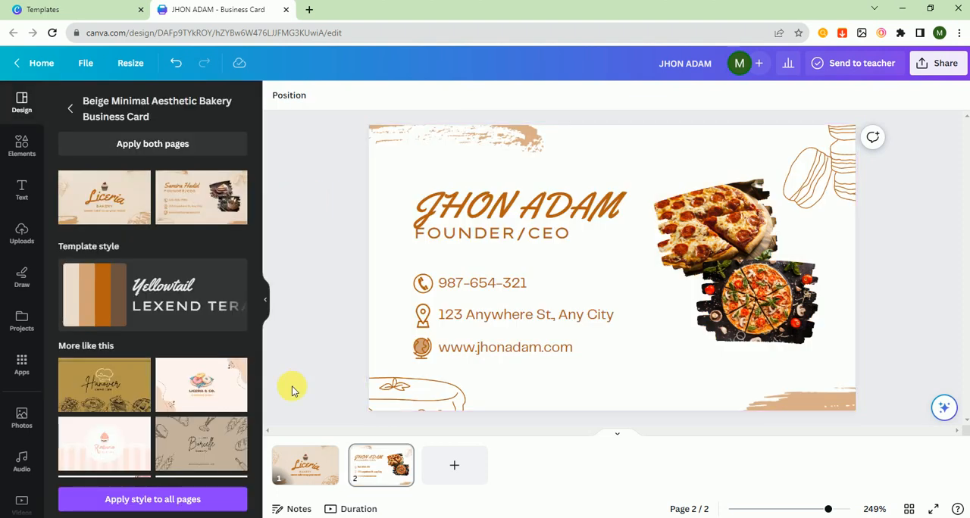
# Step: Change the "Liceria" title on page 1 to "PIZZA"
pyautogui.click(321, 475)
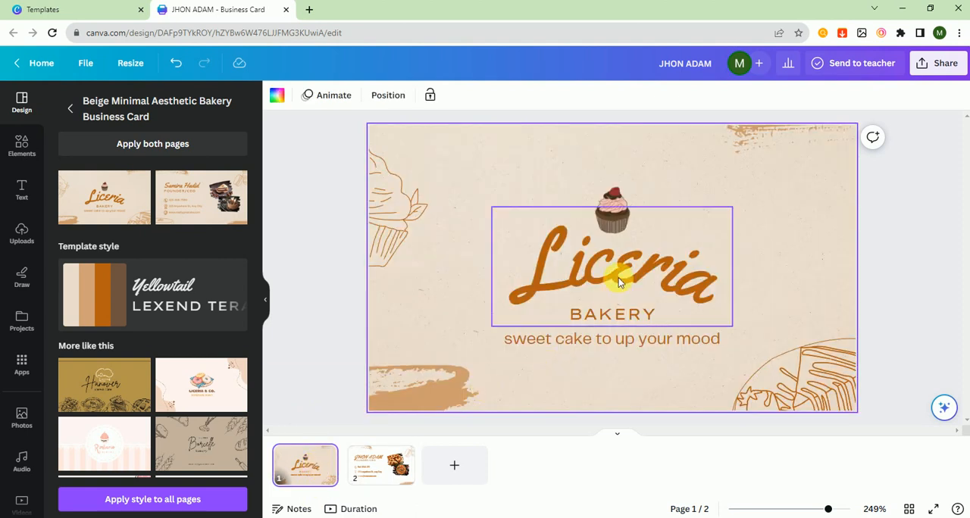
pyautogui.doubleClick(619, 282)
pyautogui.write('P')
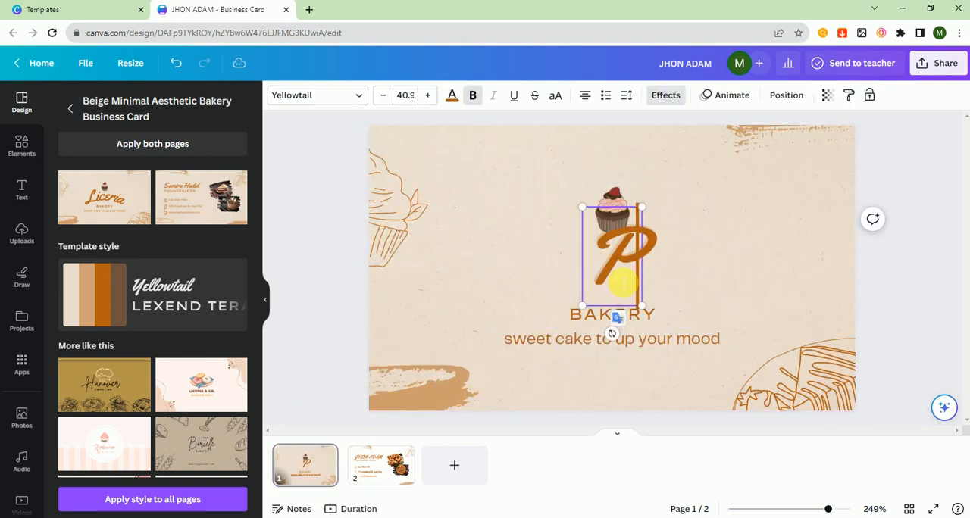
pyautogui.write('lZZA')
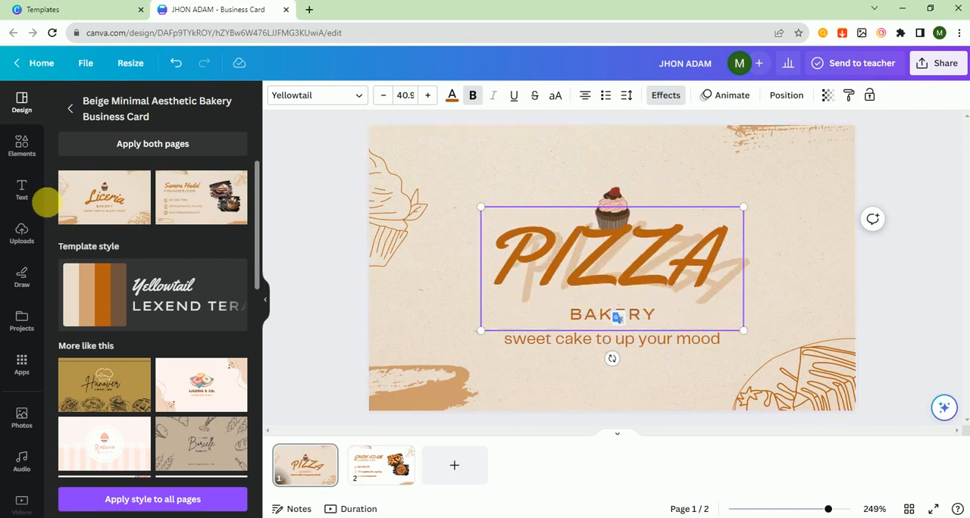
# Step: Search the elements for "pizza", add the dripping pizza slice graphic to page 1 and shrink it
pyautogui.click(22, 144)
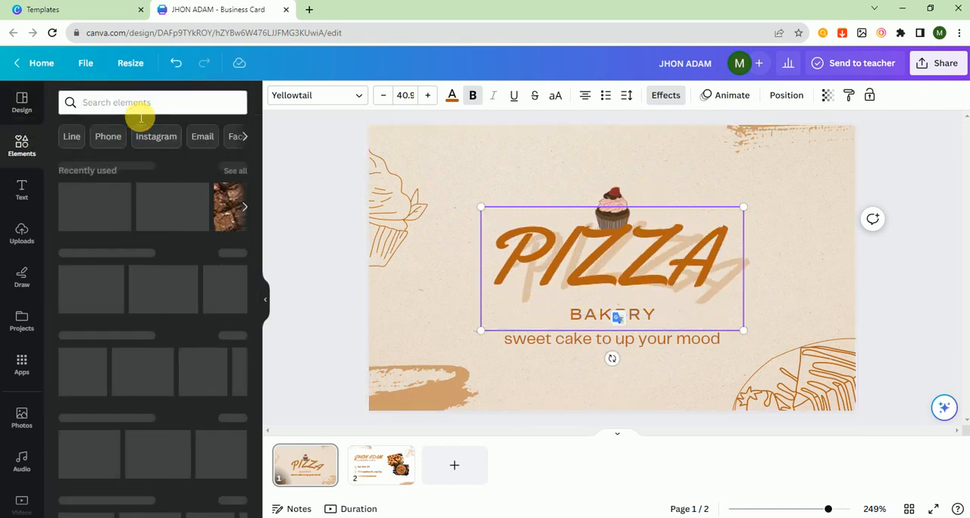
pyautogui.click(140, 107)
pyautogui.write('pizza')
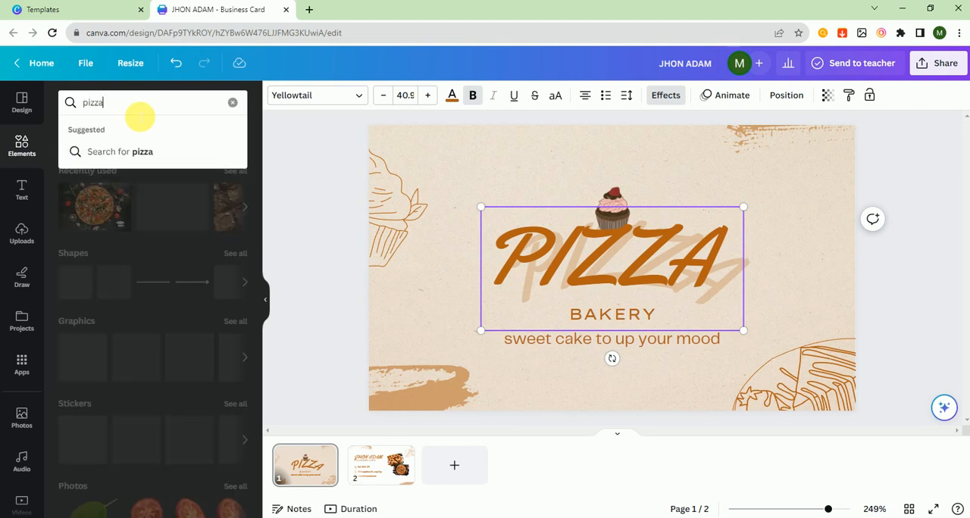
pyautogui.press('Return')
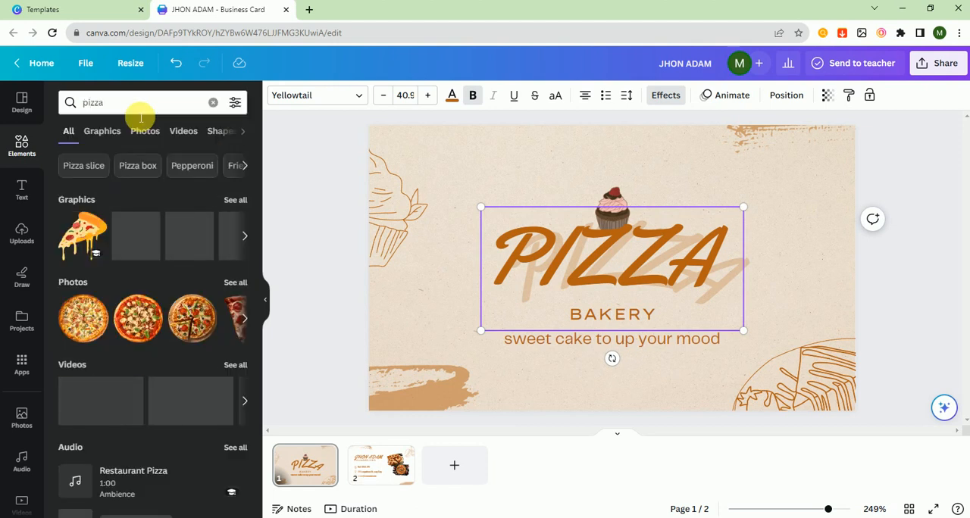
pyautogui.click(87, 254)
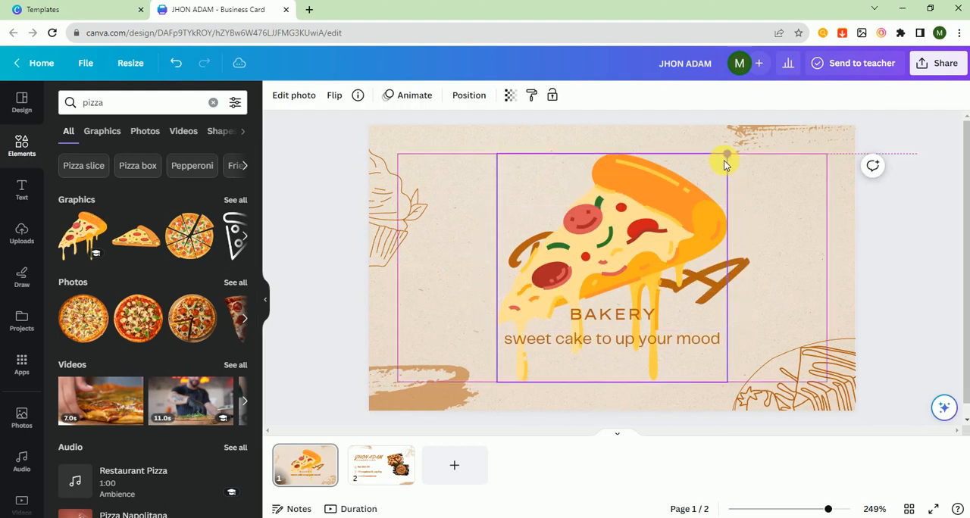
pyautogui.moveTo(727, 155); pyautogui.dragTo(477, 182)
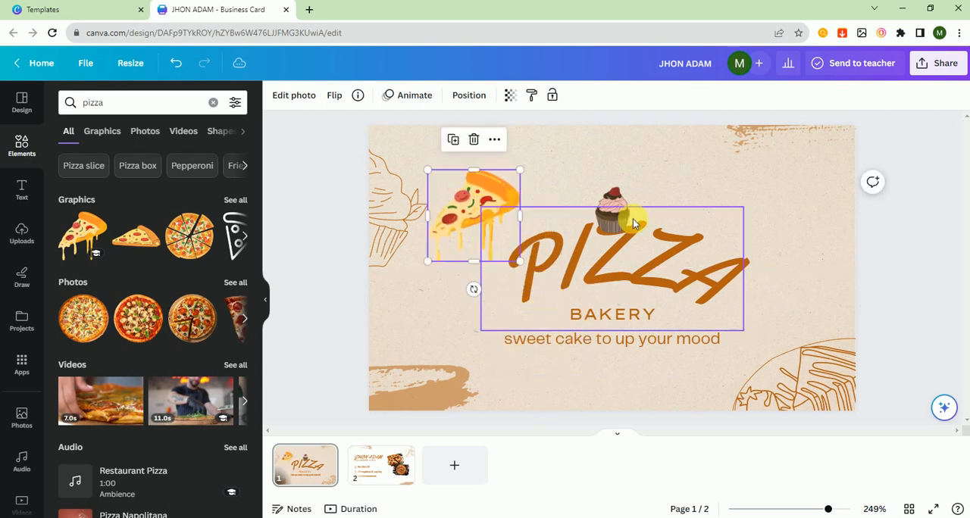
# Step: Delete the cupcake on page 1, and place the pizza slice, scaled down further, in its spot above the title
pyautogui.click(619, 218)
pyautogui.press('Delete')
pyautogui.click(476, 201)
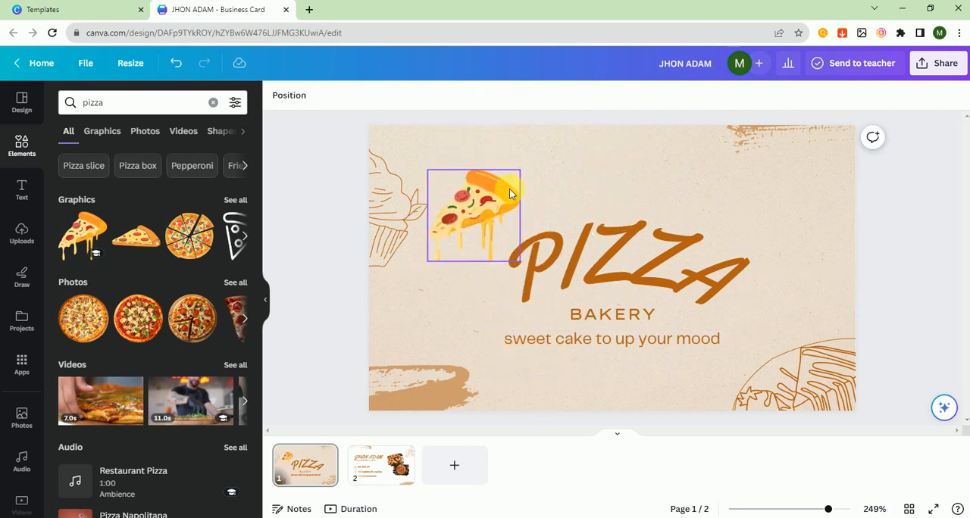
pyautogui.moveTo(526, 171); pyautogui.dragTo(627, 201)
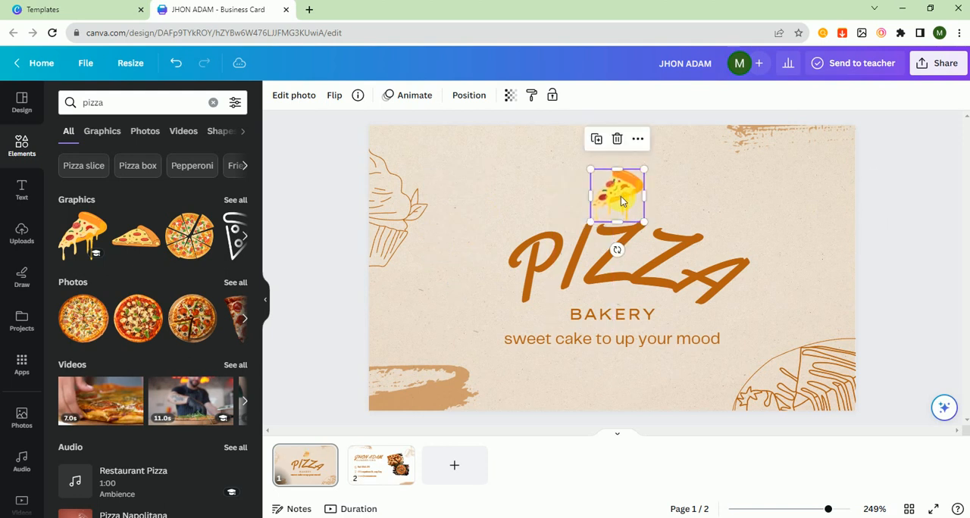
pyautogui.click(880, 325)
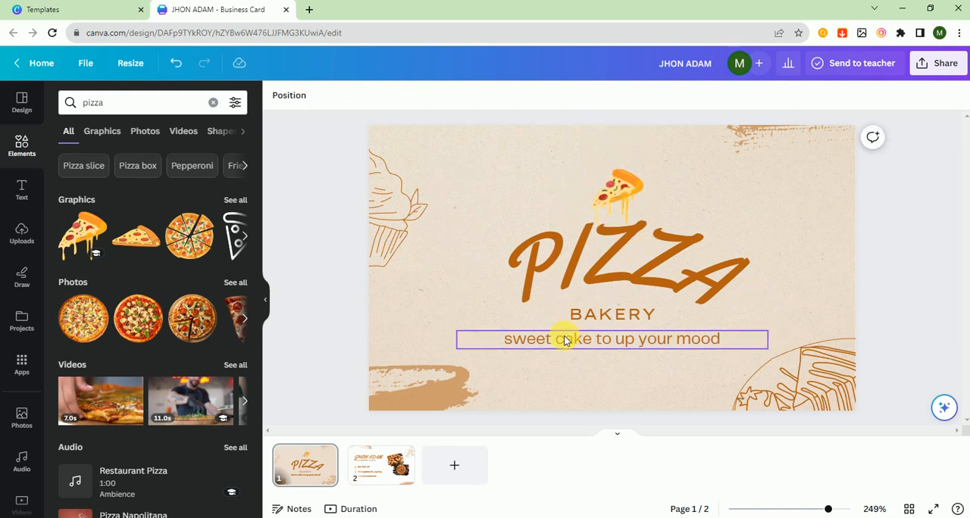
# Step: Replace the tagline under BAKERY on page 1 with "best pizza in the town"
pyautogui.click(574, 340)
pyautogui.click(570, 339)
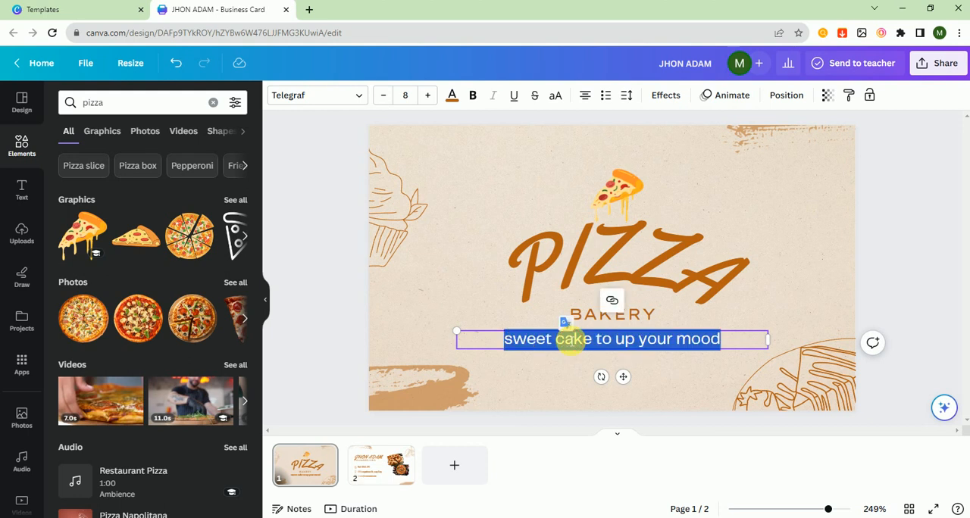
pyautogui.write('best ')
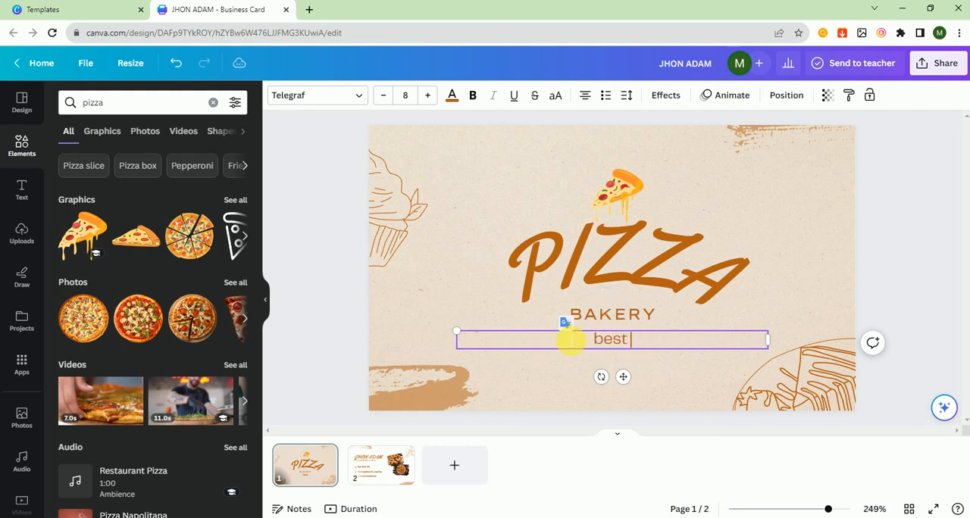
pyautogui.write('pizz')
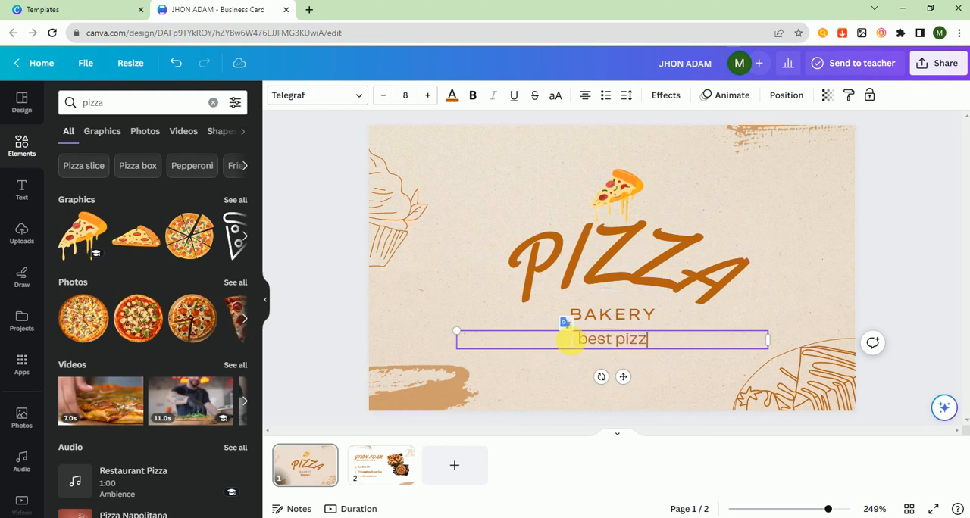
pyautogui.write('a in th')
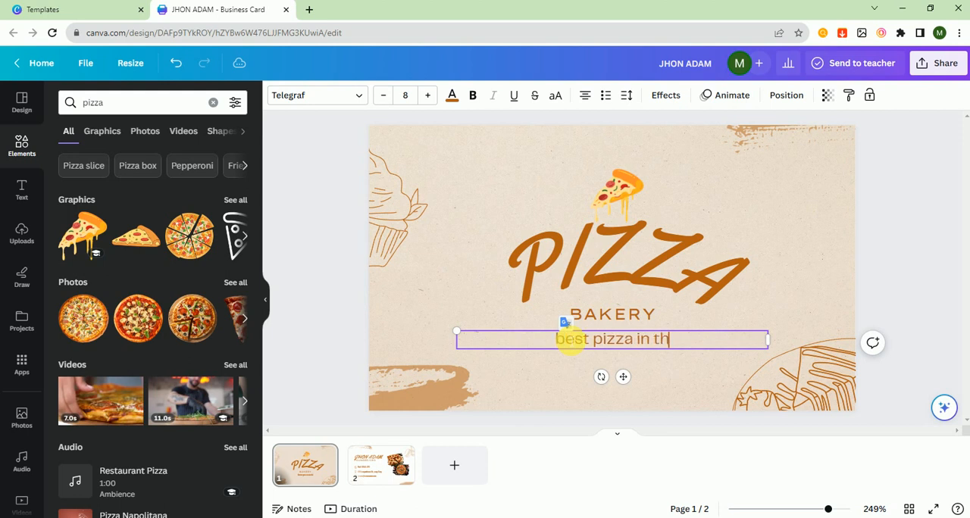
pyautogui.write('e town')
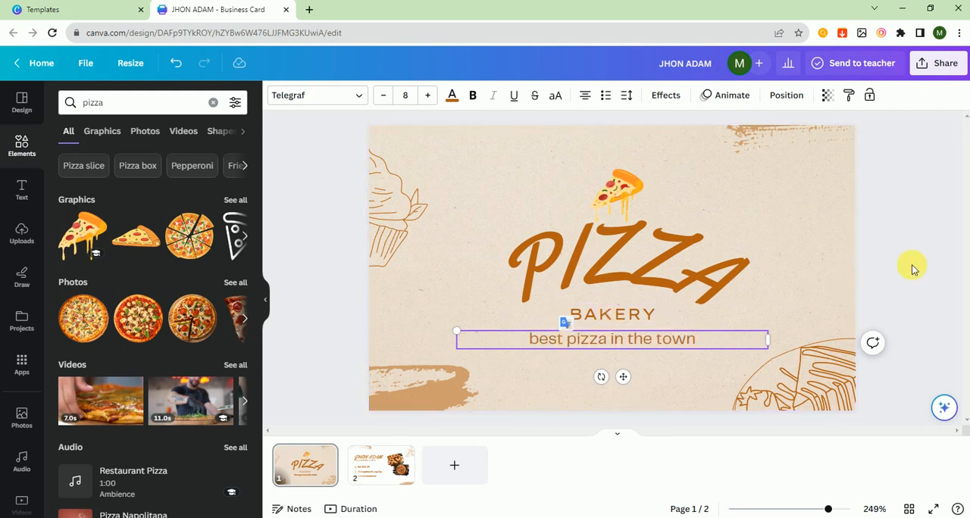
# Step: Change the textured beige background of page 1 to the plain white from the document colors
pyautogui.click(814, 249)
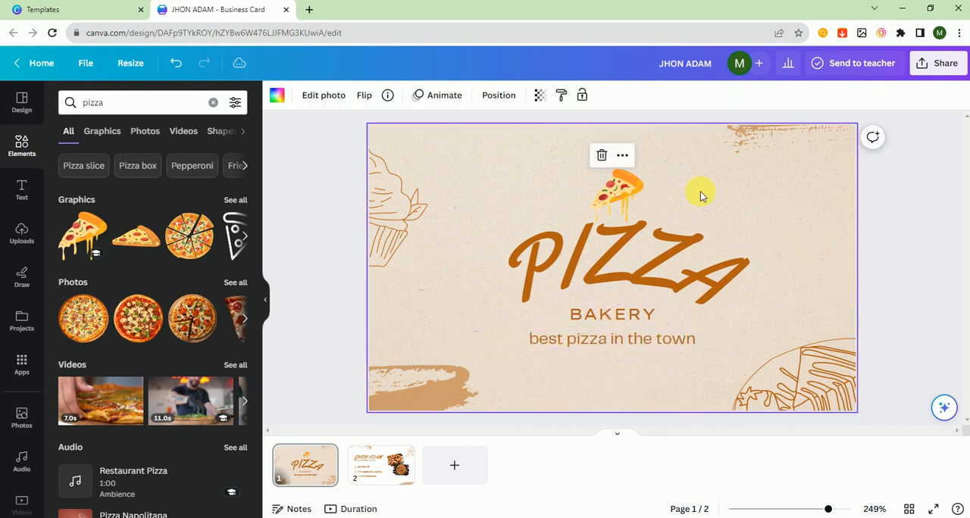
pyautogui.click(278, 96)
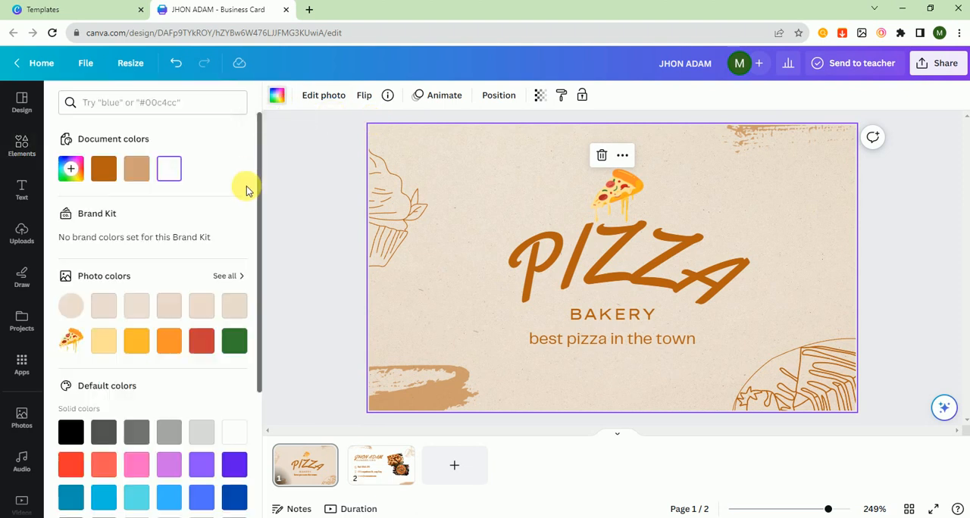
pyautogui.click(169, 169)
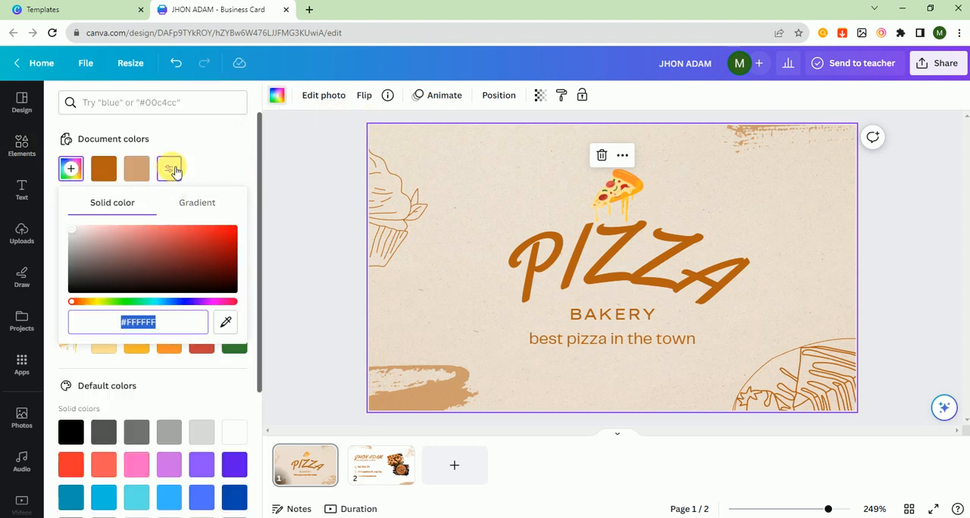
pyautogui.click(168, 167)
pyautogui.click(168, 165)
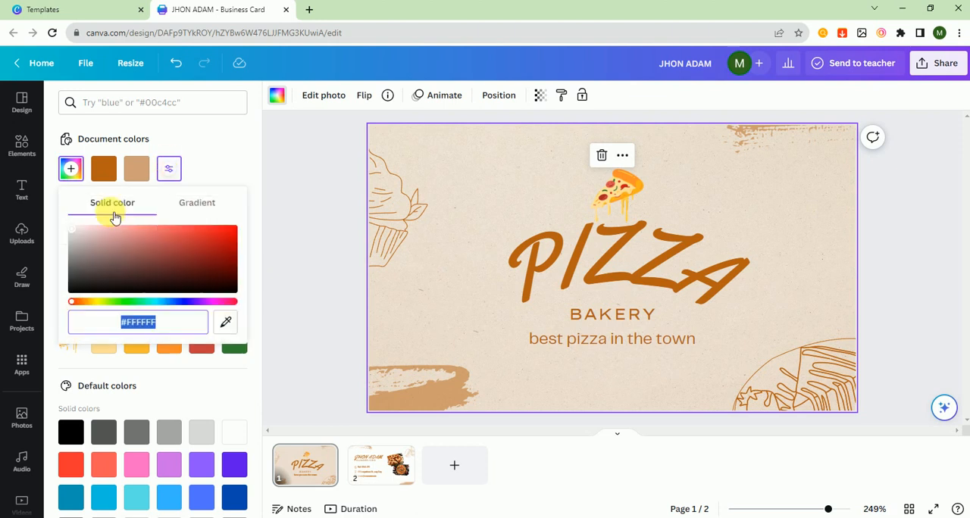
pyautogui.click(321, 237)
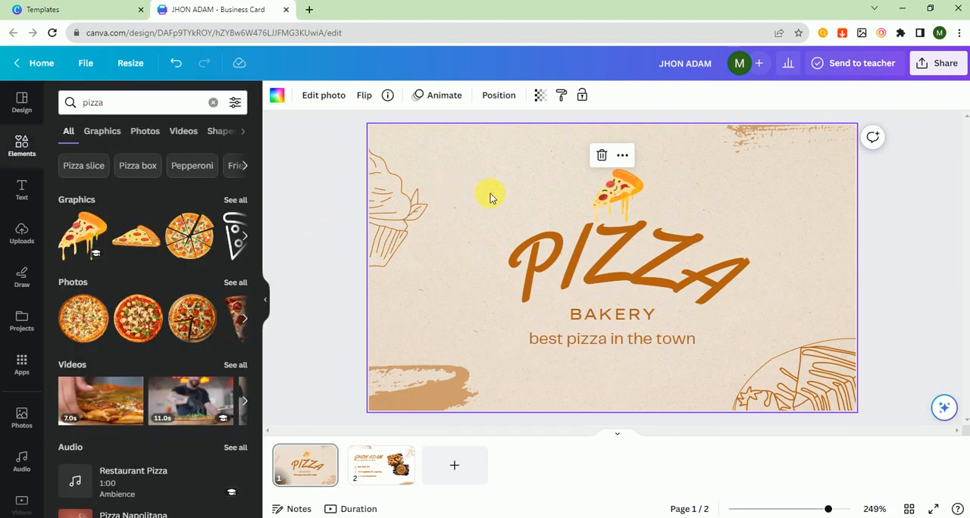
pyautogui.click(277, 95)
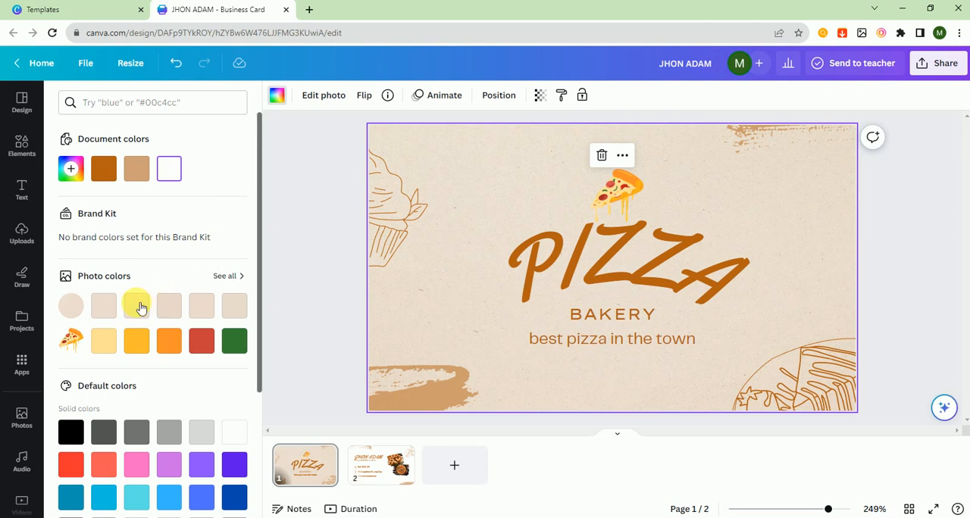
pyautogui.click(104, 305)
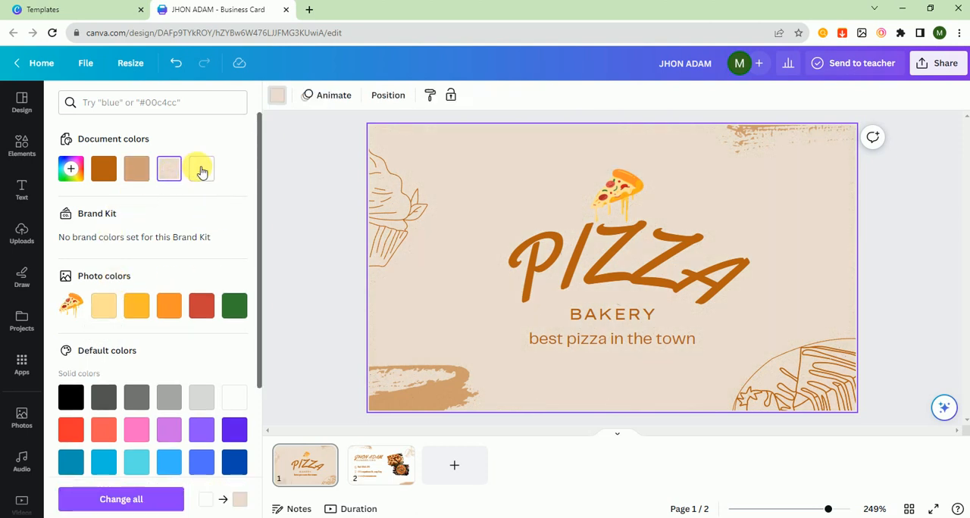
pyautogui.click(200, 168)
pyautogui.click(325, 216)
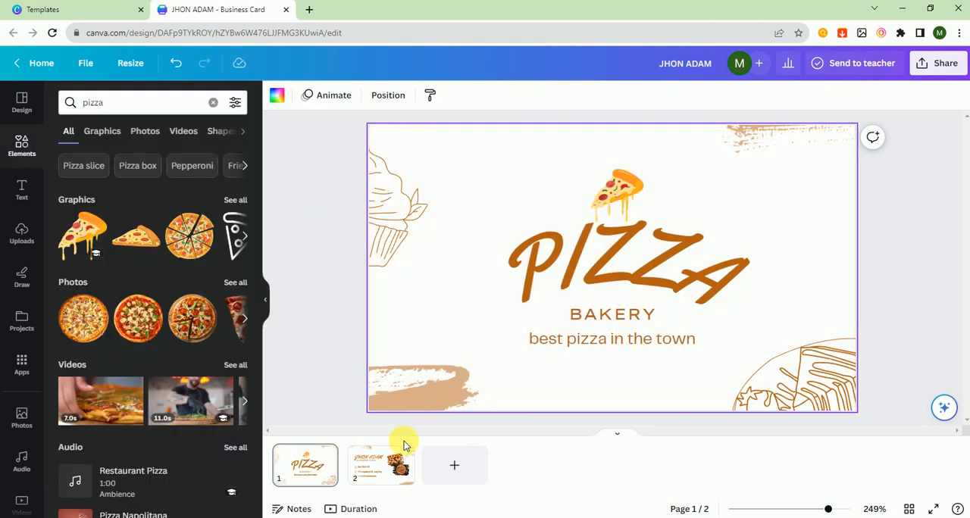
# Step: Switch between pages 1 and 2 to compare both sides of the card, ending on page 2
pyautogui.click(400, 471)
pyautogui.click(314, 464)
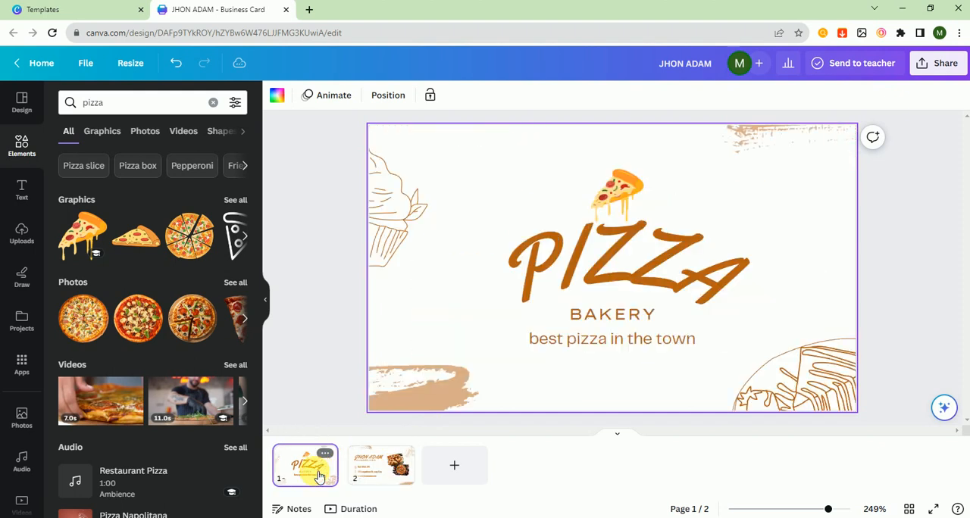
pyautogui.click(383, 471)
pyautogui.rightClick(382, 472)
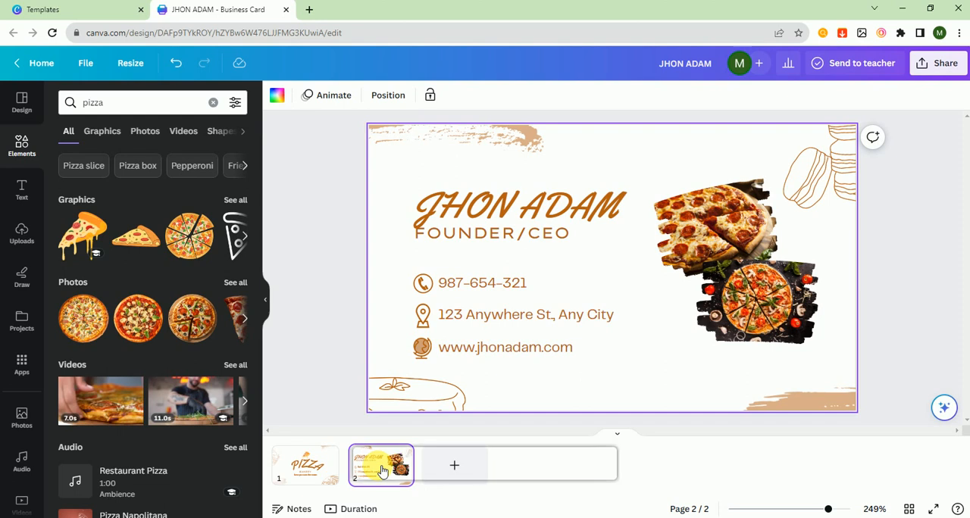